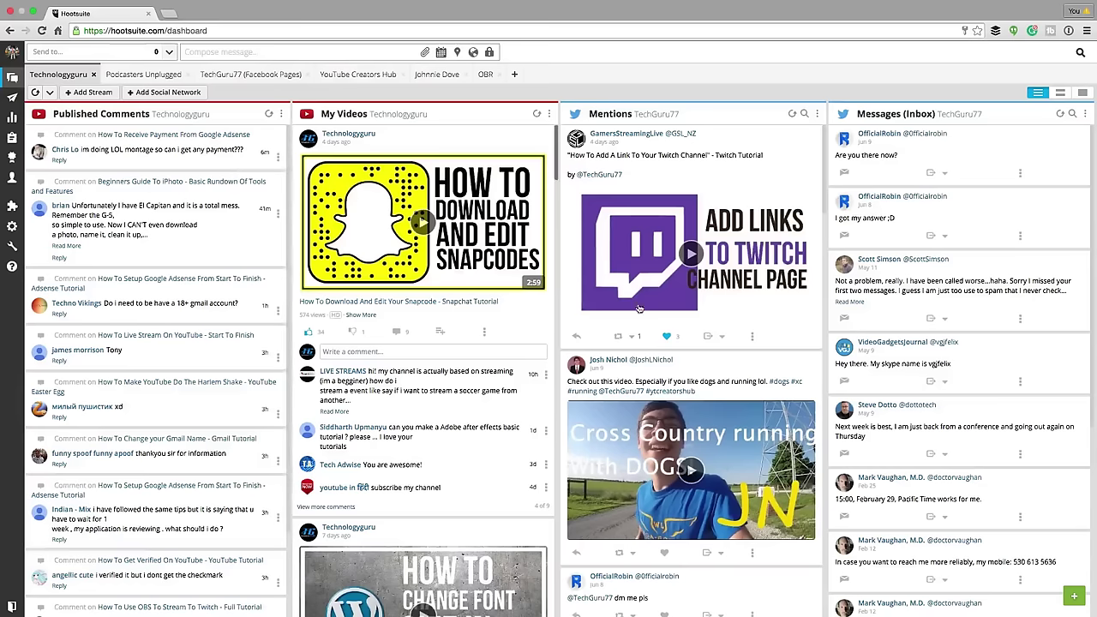
Step: Like the Twitch channel-links tutorial tweet in Mentions, then browse the My Videos stream
left_click(664, 336)
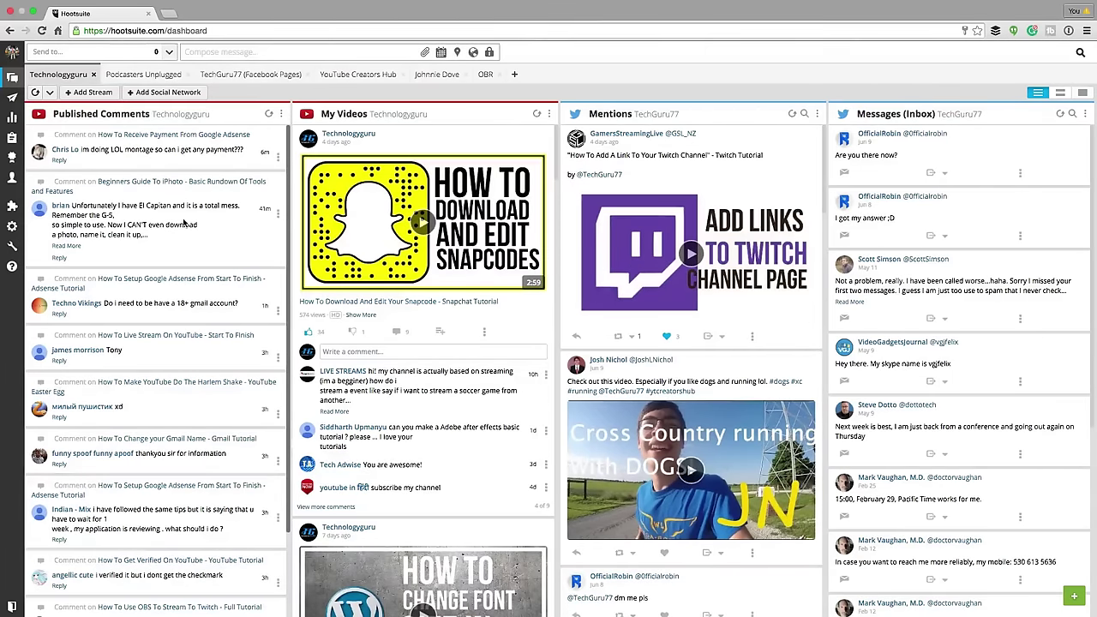
scroll(420, 380, "down", 2)
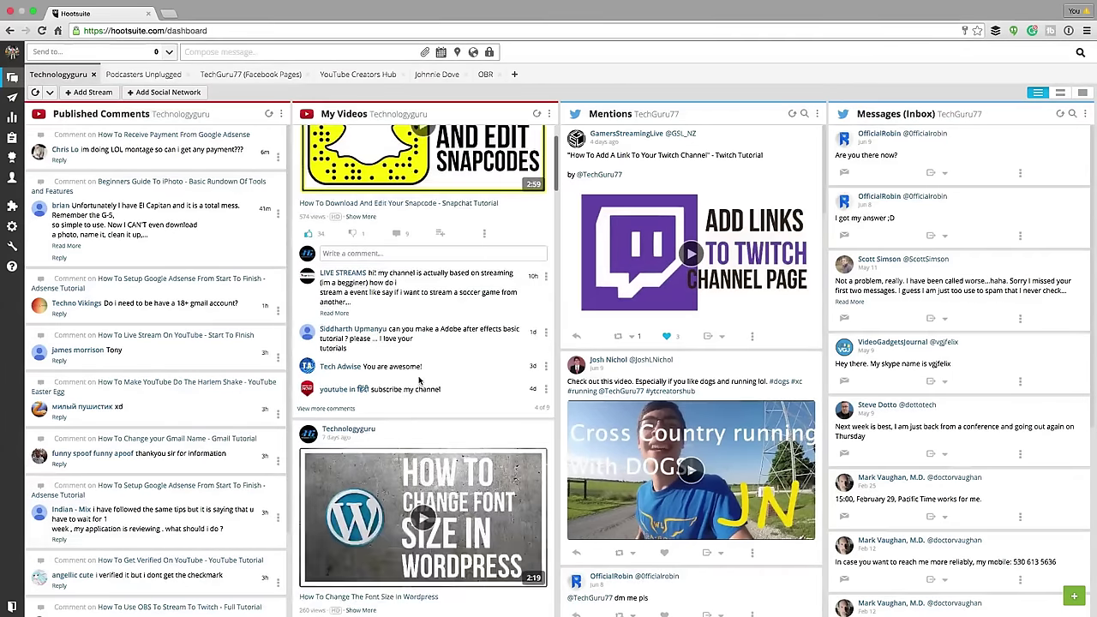
scroll(419, 379, "down", 10)
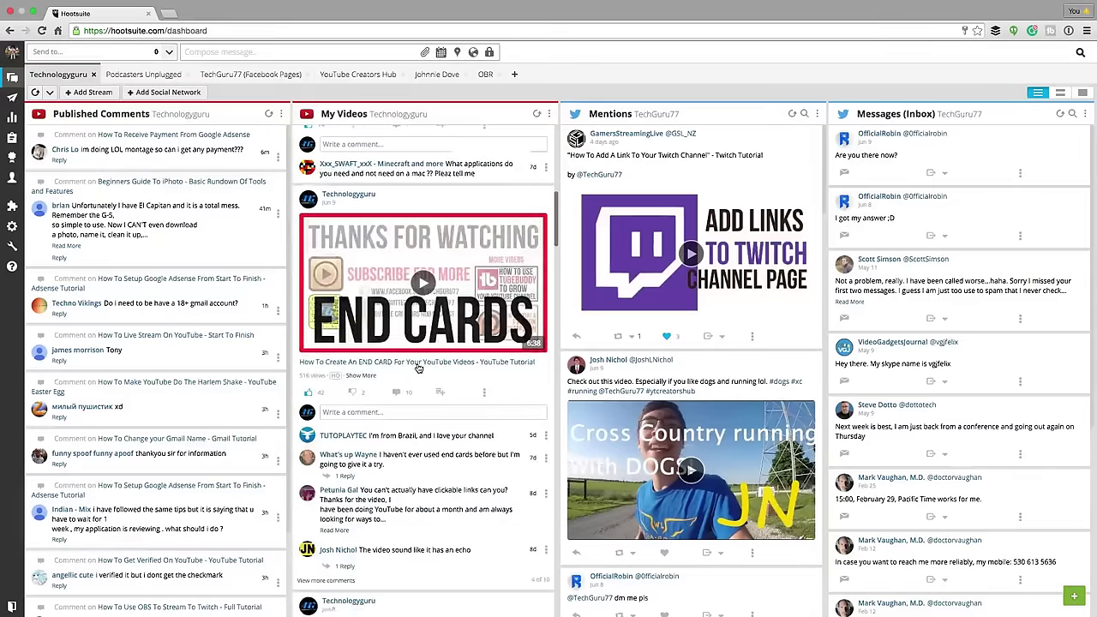
scroll(403, 360, "down", 2)
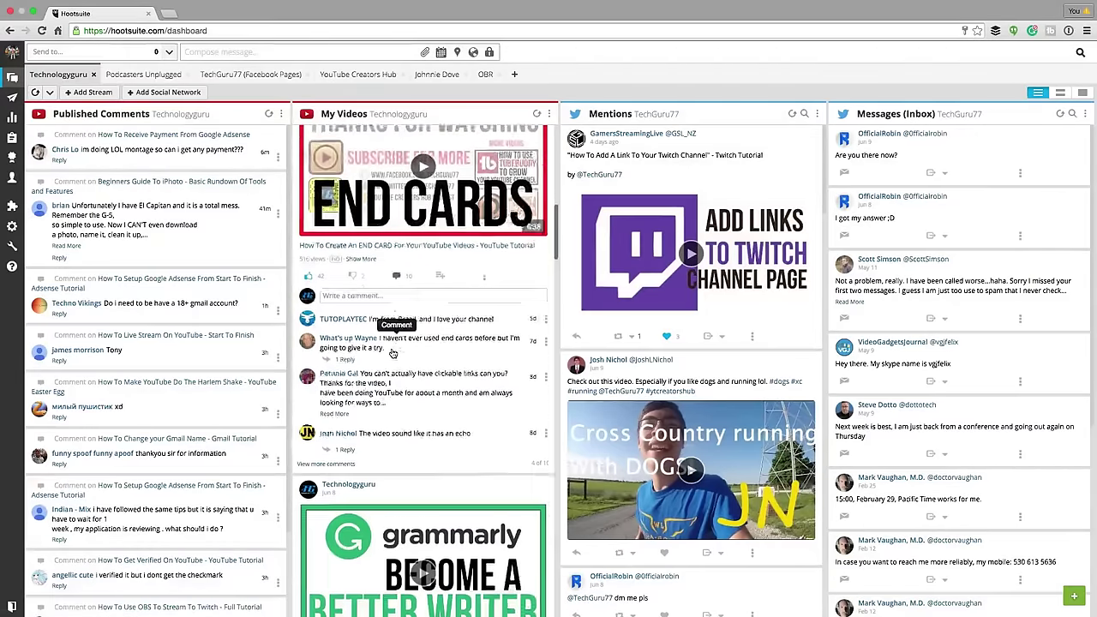
scroll(392, 351, "down", 1)
scroll(381, 343, "up", 10)
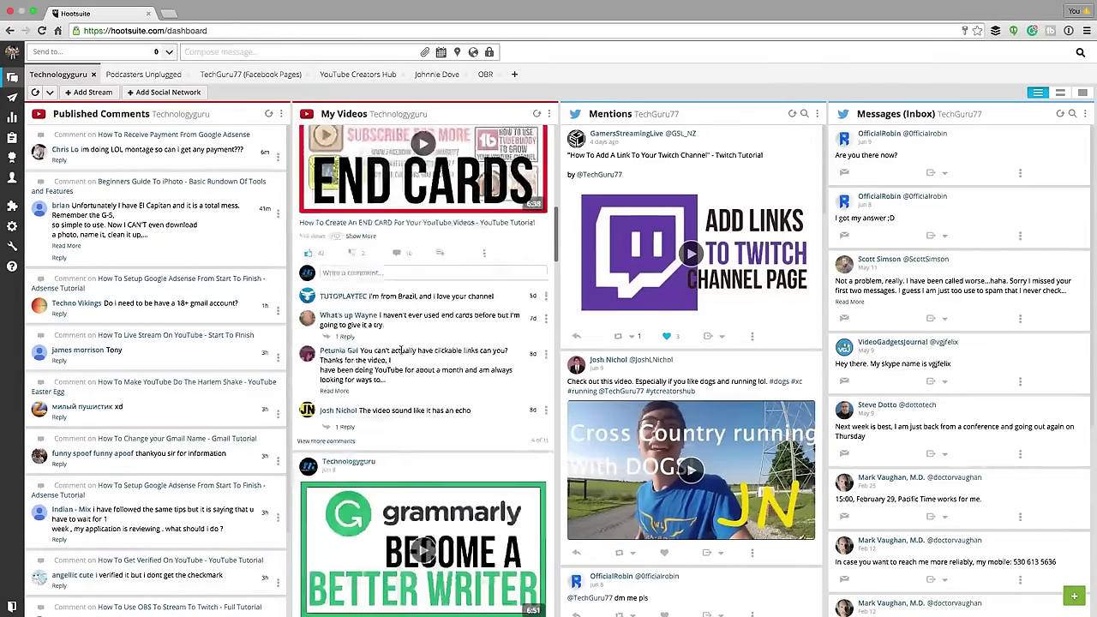
scroll(371, 343, "up", 1)
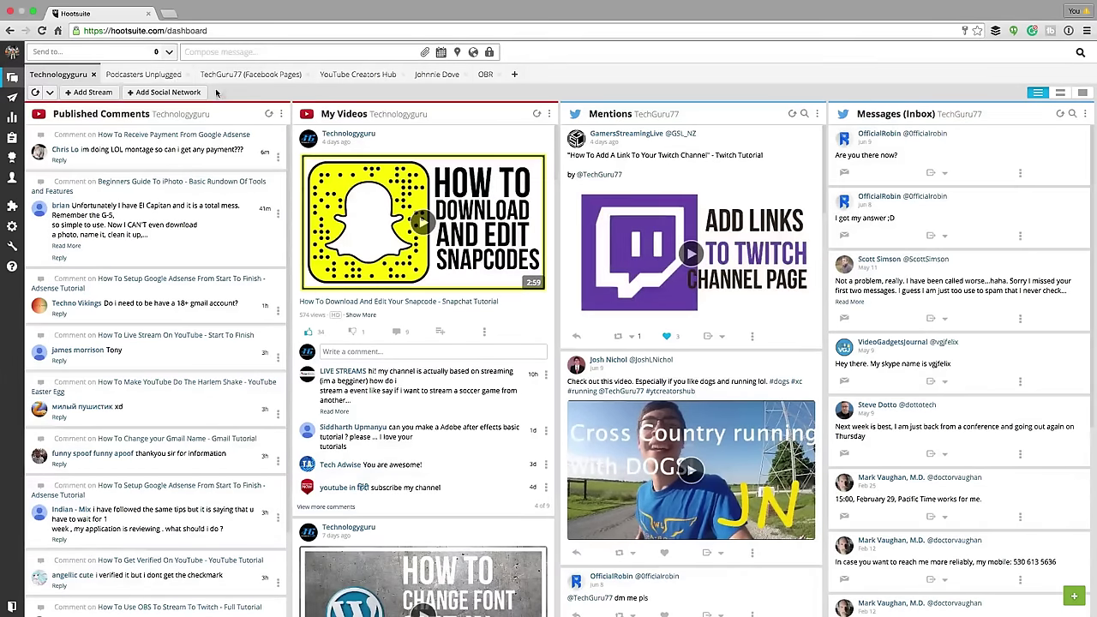
left_click(141, 75)
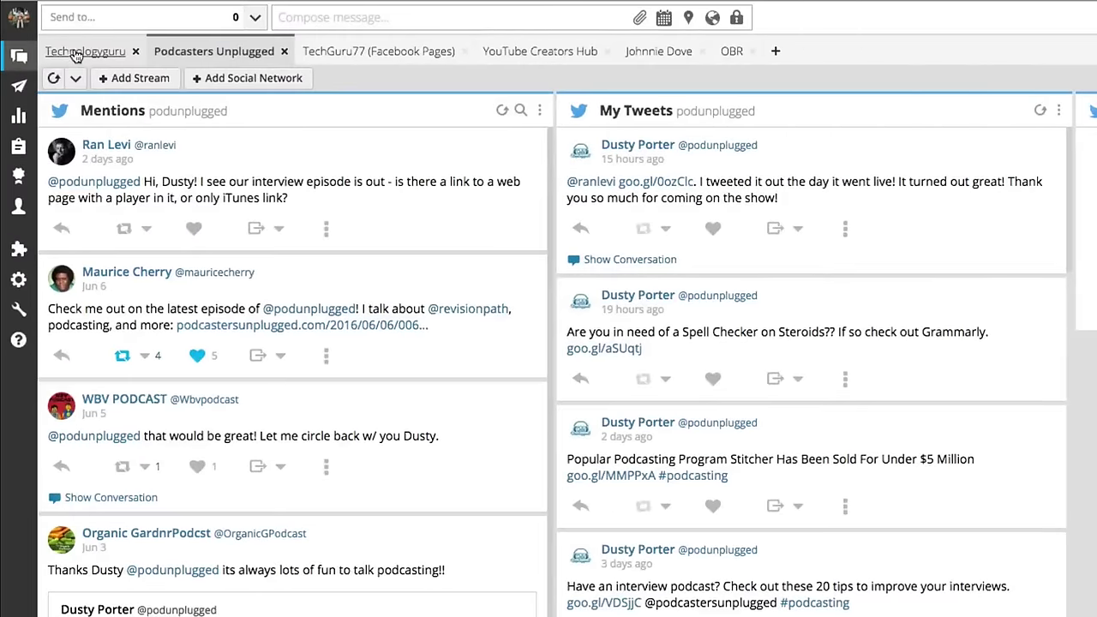
left_click(58, 74)
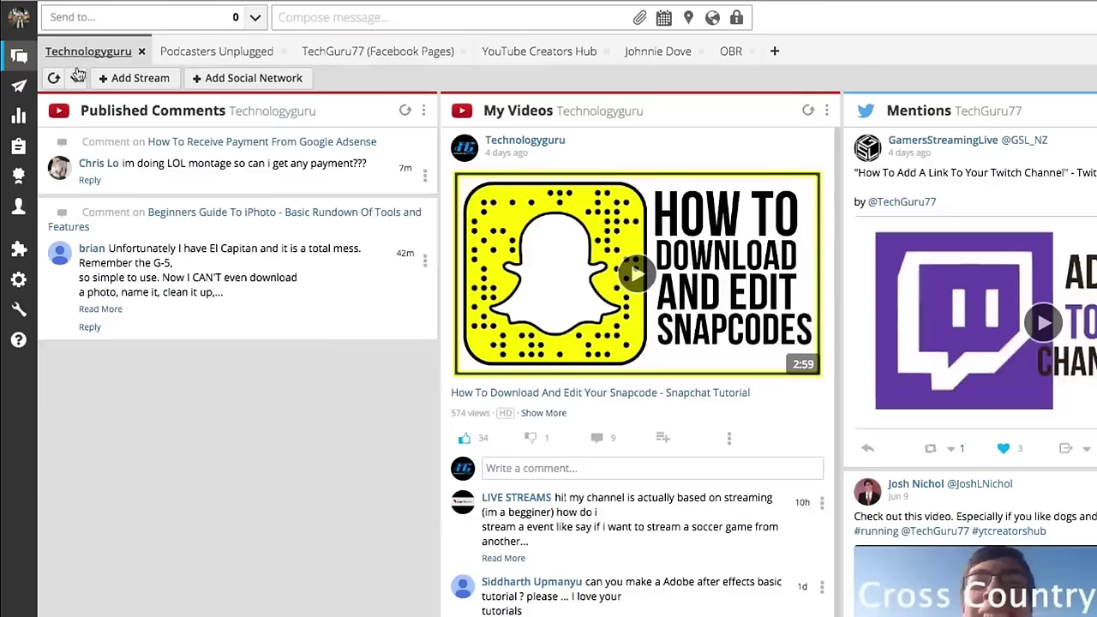
left_click(196, 53)
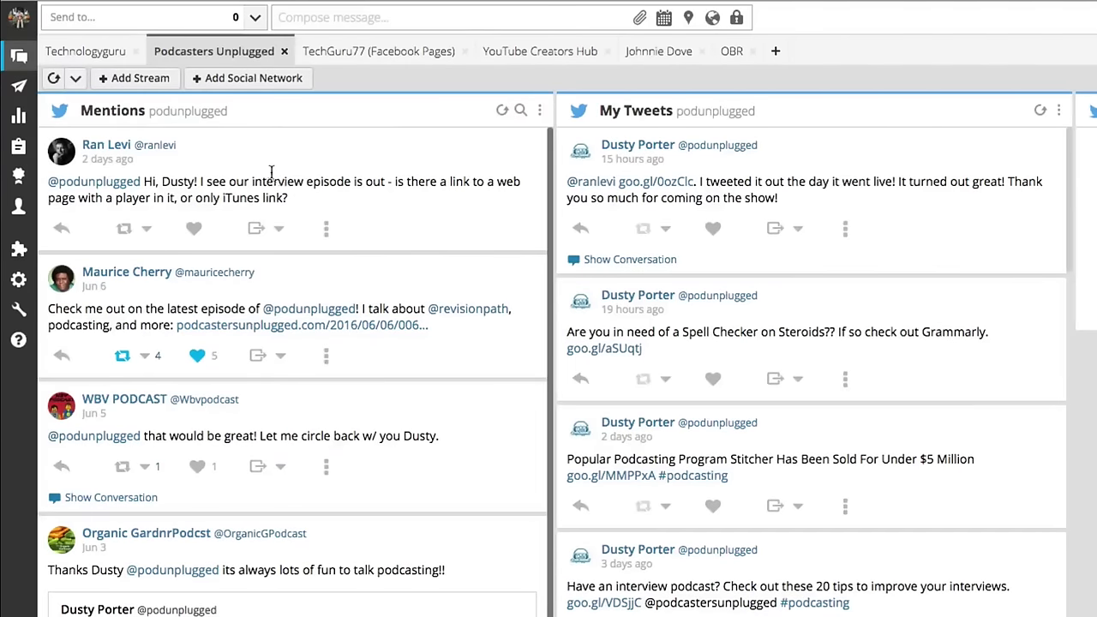
left_click(357, 54)
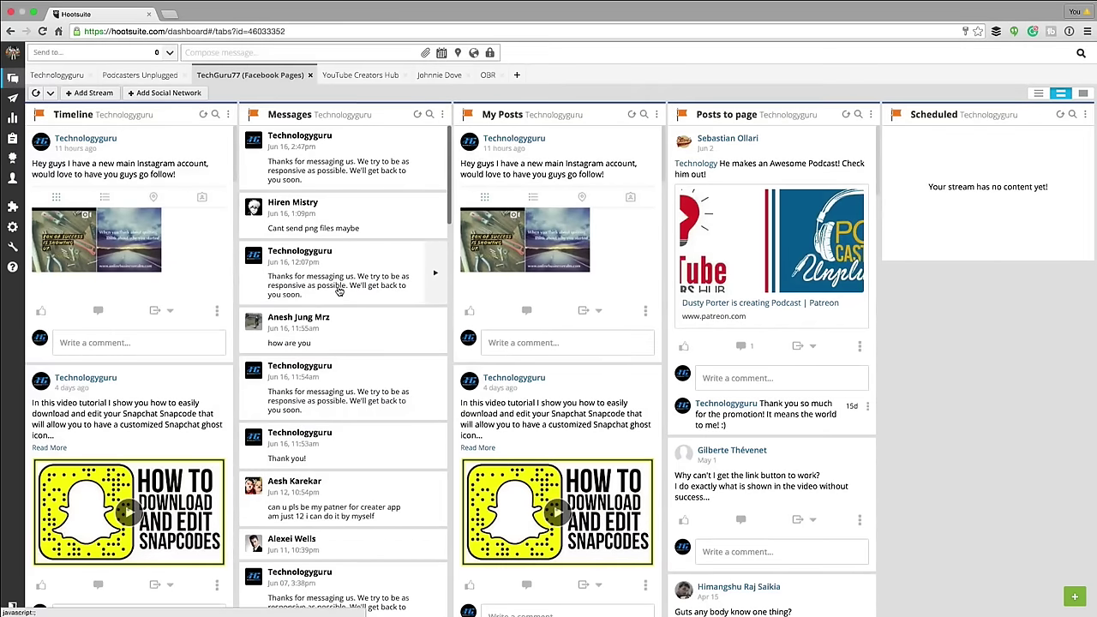
left_click(355, 75)
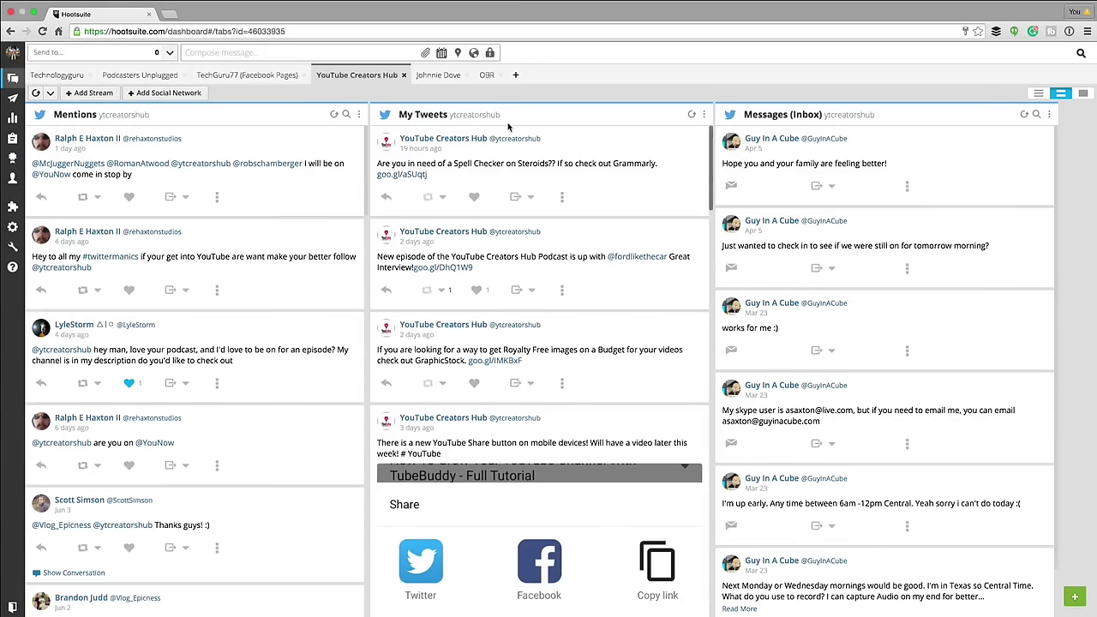
left_click(487, 76)
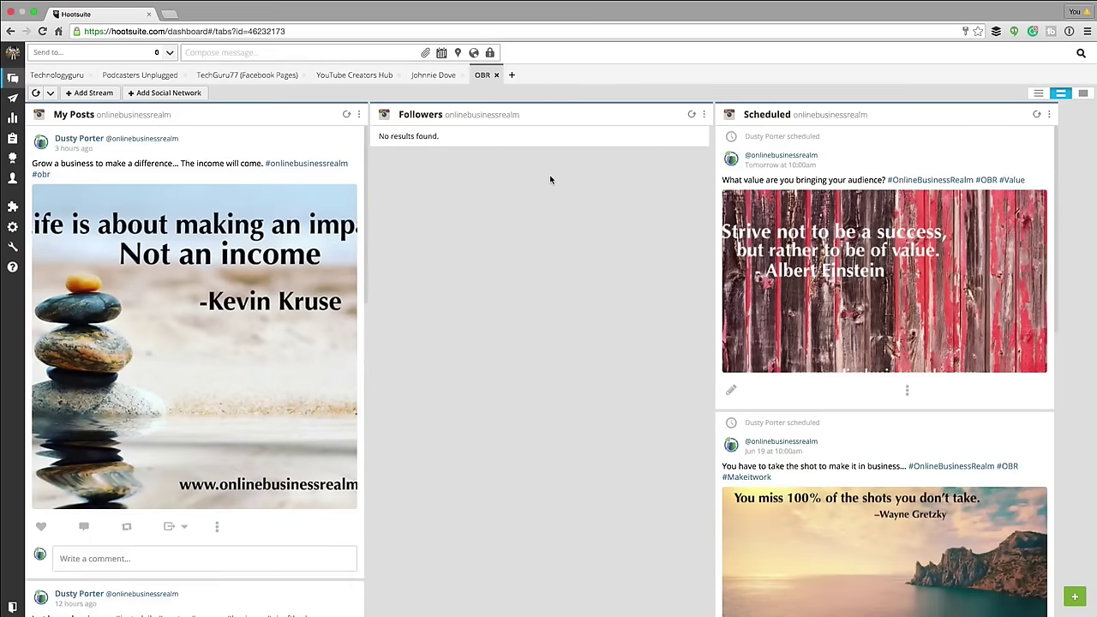
mouse_move(262, 244)
left_click(58, 76)
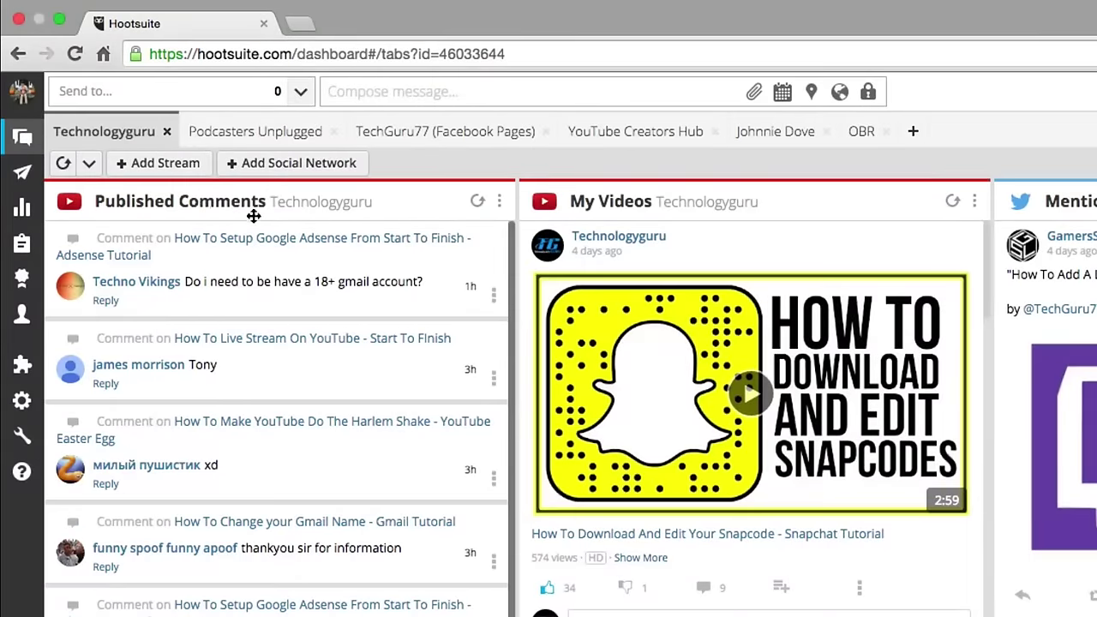
Step: Choose Twitter under Add Social Network and start Connect with Twitter, then abandon authorization
left_click(159, 165)
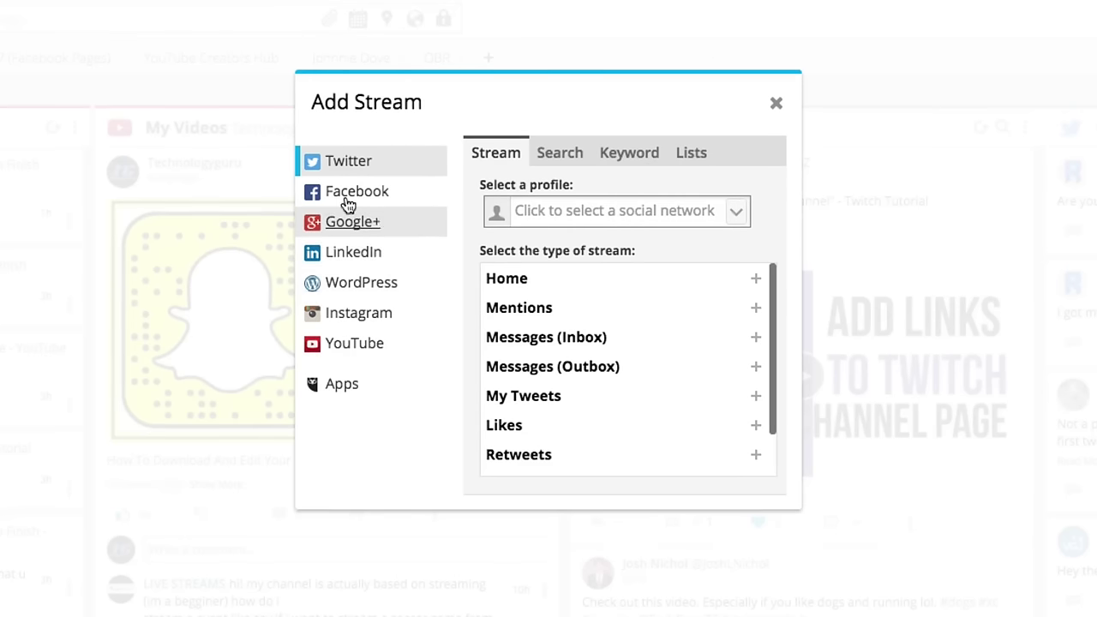
left_click(776, 103)
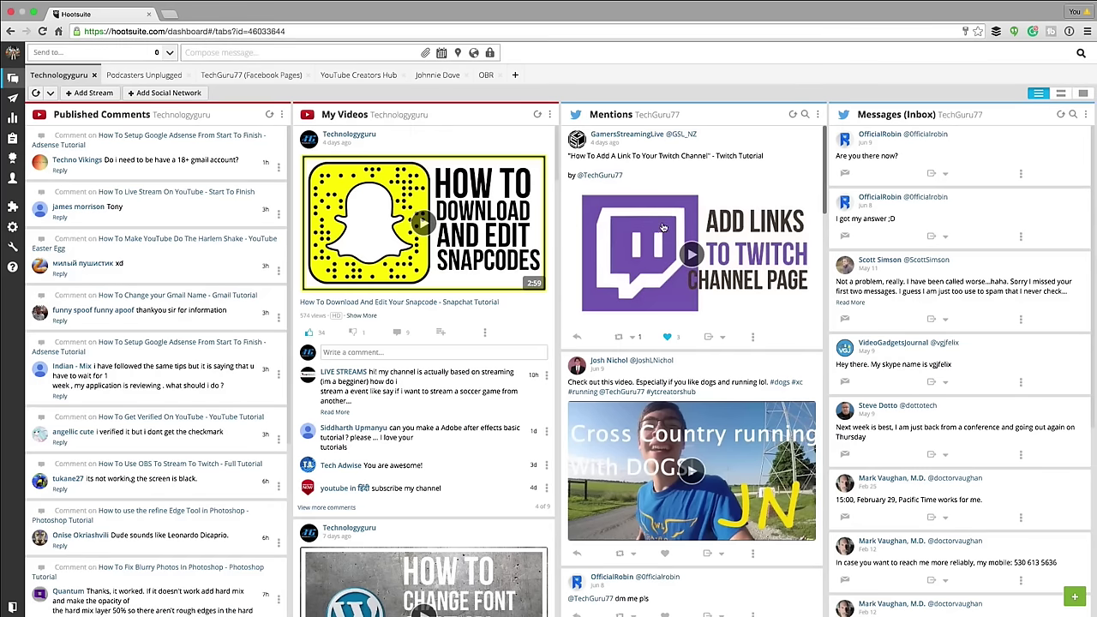
left_click(168, 93)
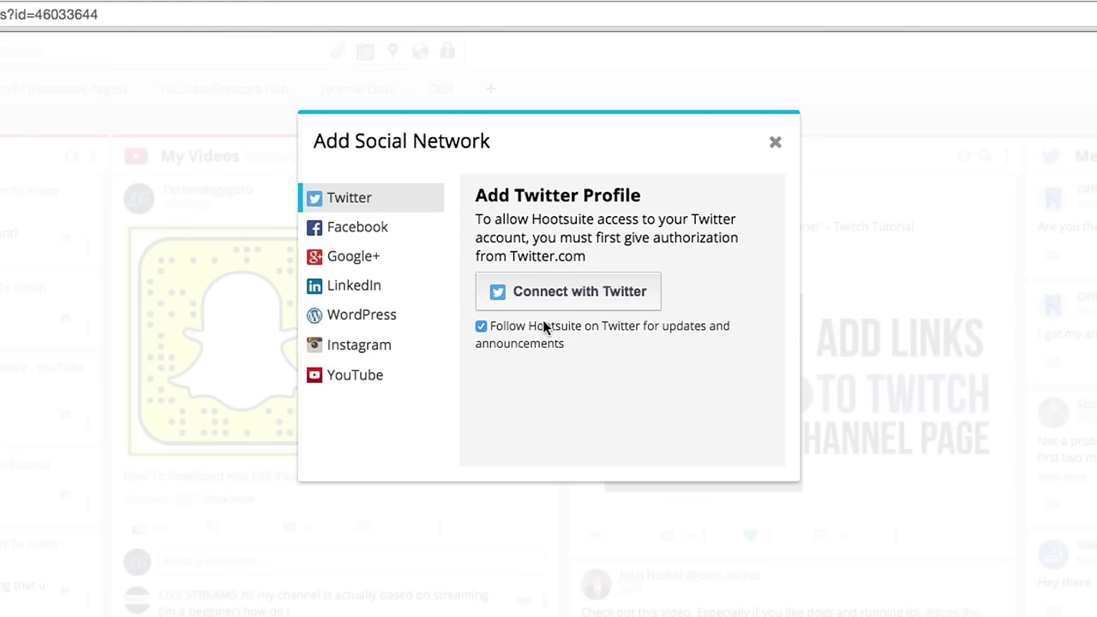
left_click(554, 296)
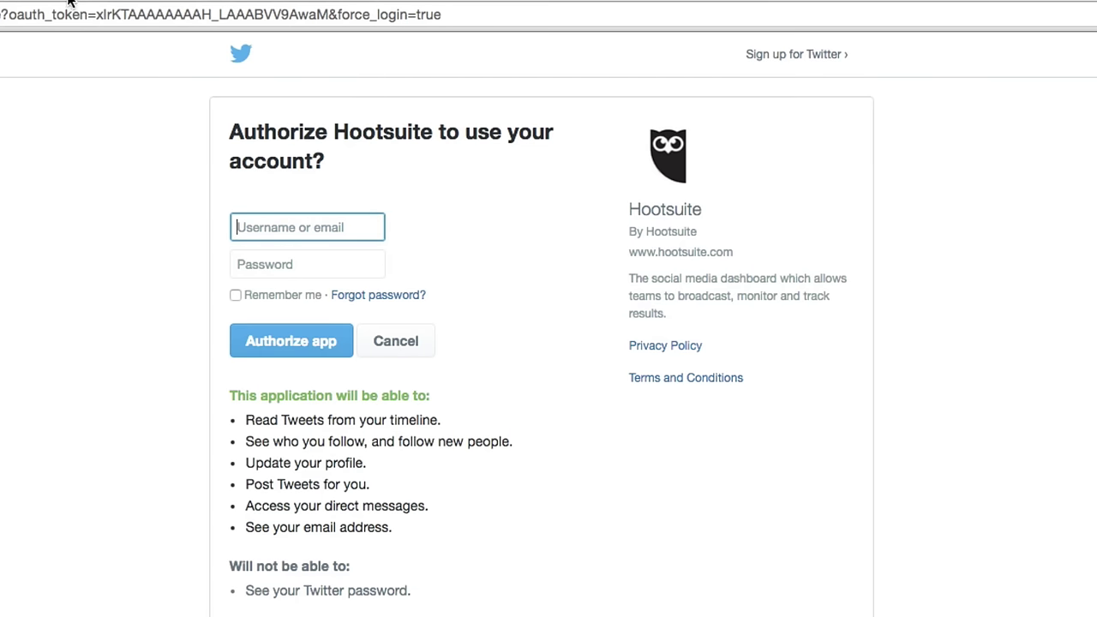
key("super+w")
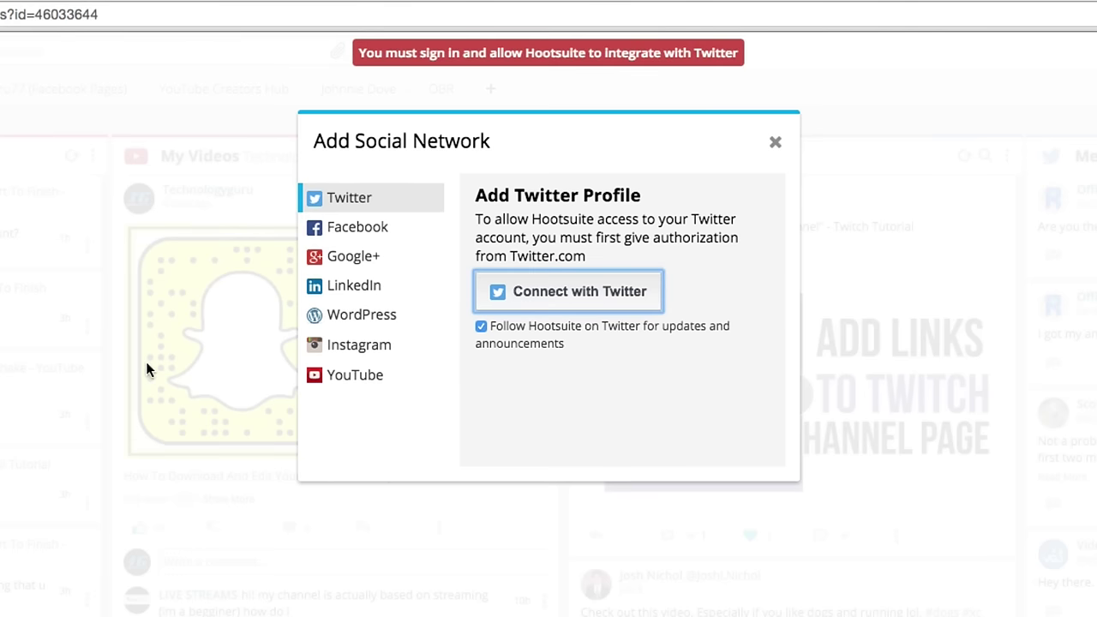
Step: In Add Stream, pick Twitter profile TechGuru77 and add its Mentions stream
left_click(775, 142)
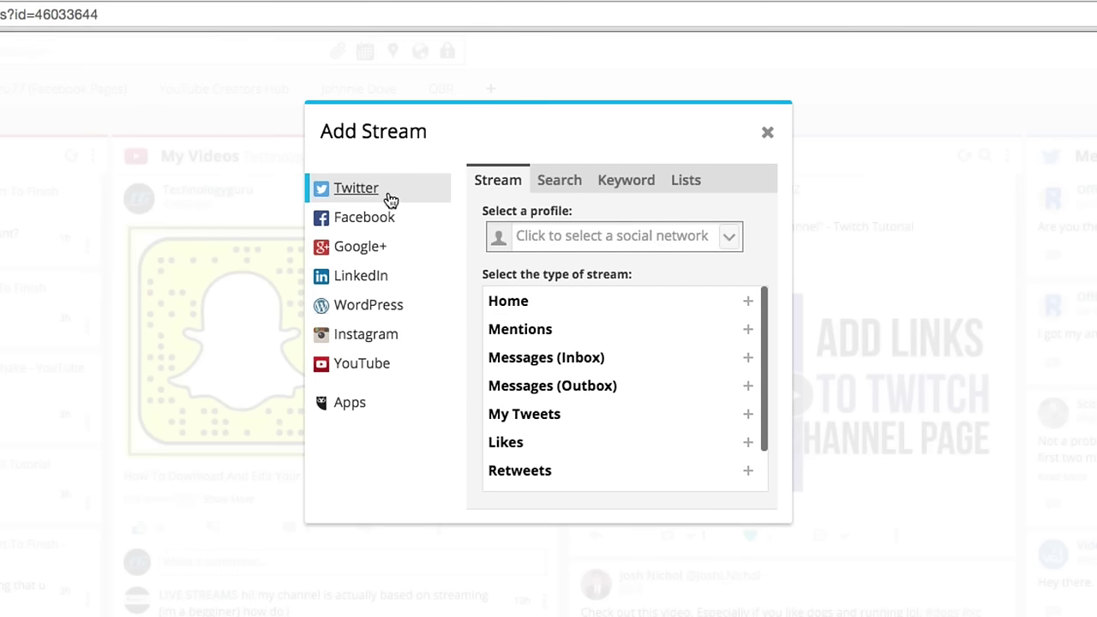
left_click(534, 335)
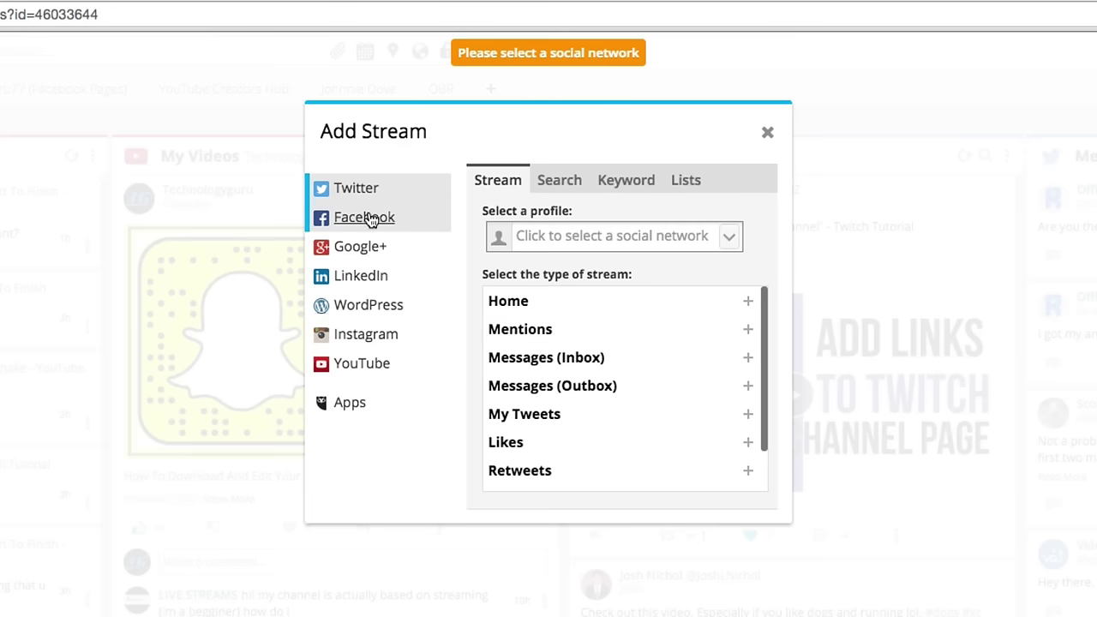
left_click(436, 217)
left_click(375, 186)
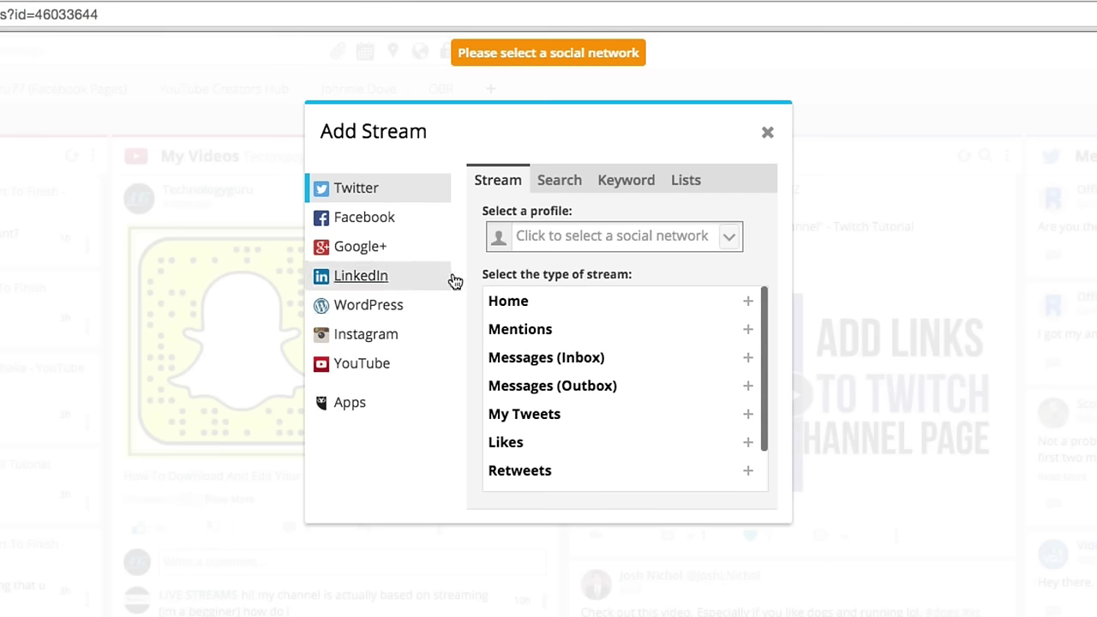
left_click(590, 235)
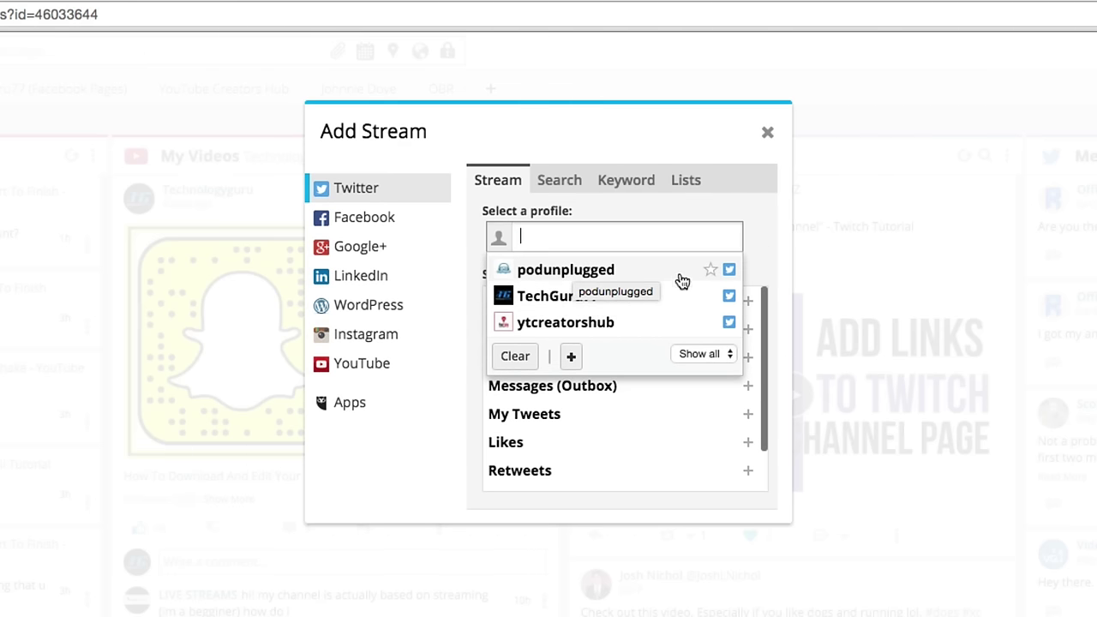
left_click(588, 296)
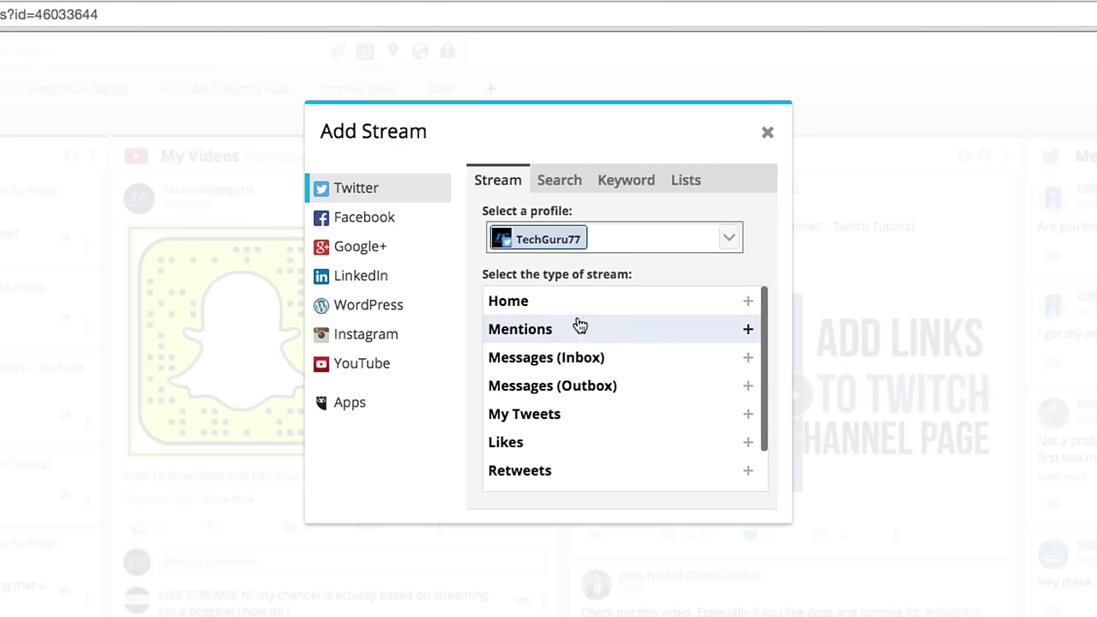
left_click(575, 331)
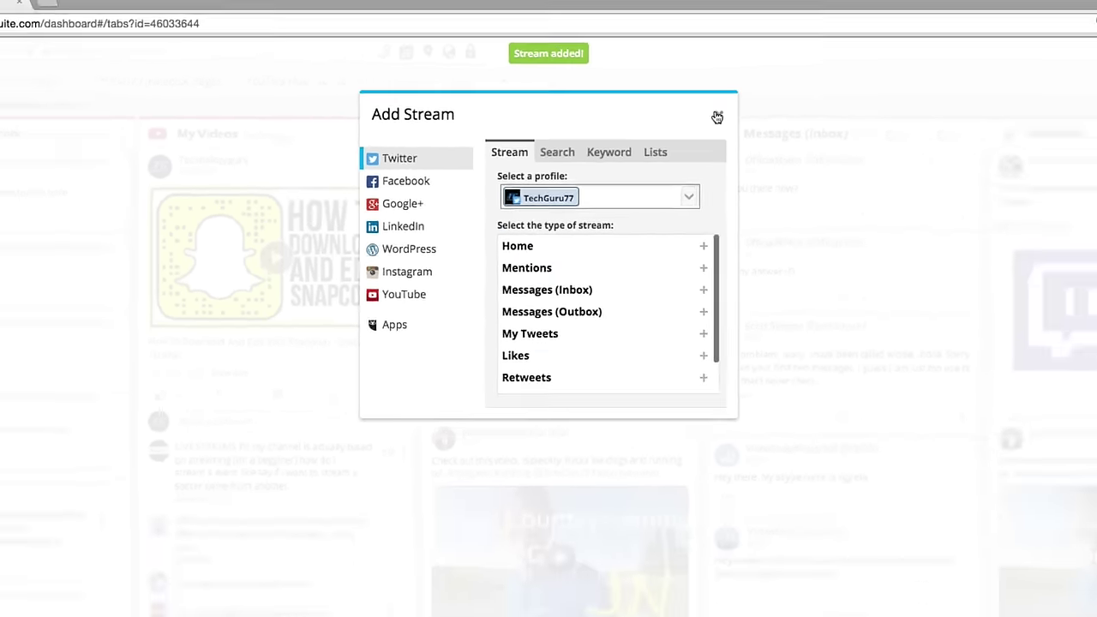
left_click(717, 117)
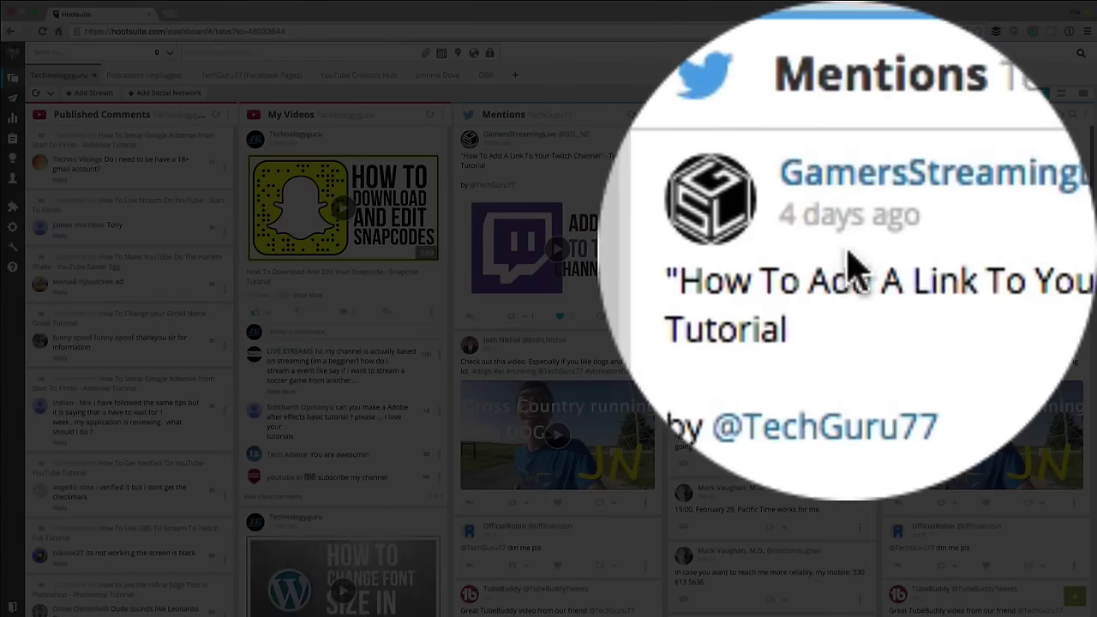
Step: Delete the duplicate Mentions stream and the Messages (Inbox) stream via their column menus
left_click(1033, 262)
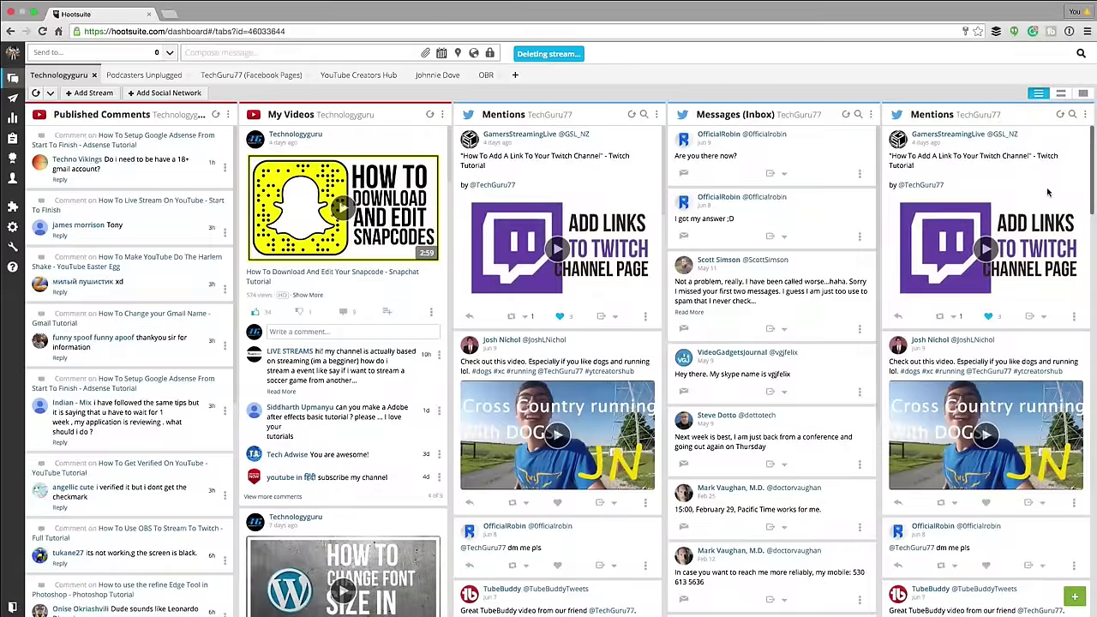
left_click(1046, 187)
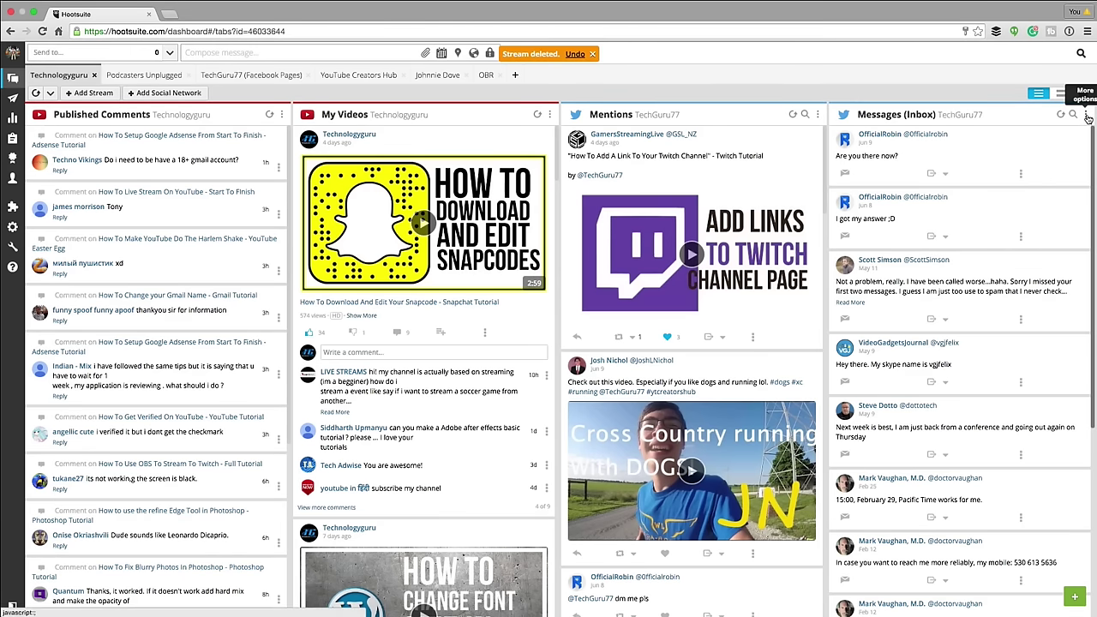
left_click(1087, 115)
left_click(1048, 189)
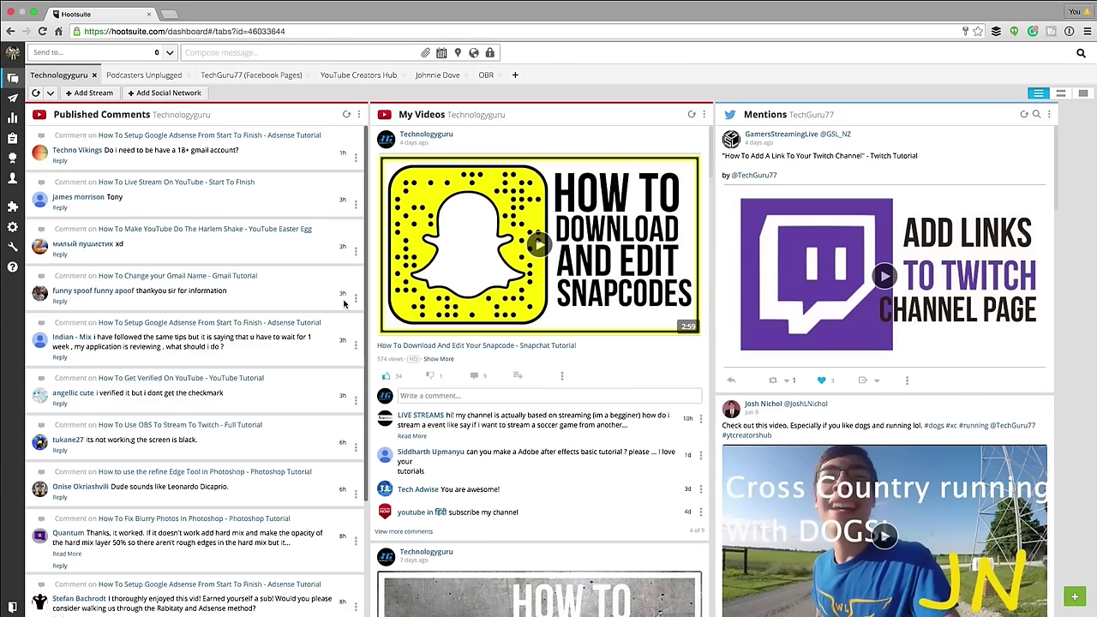
Step: Switch the stream columns to the roomier Comfortable layout
left_click_drag(341, 120, 287, 122)
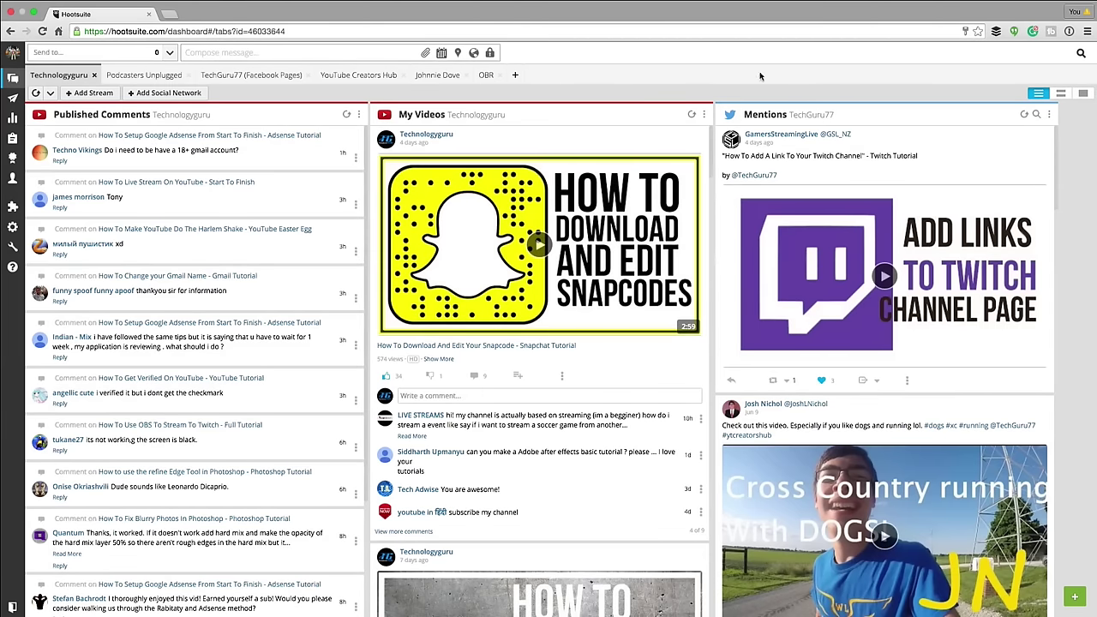
left_click(1061, 96)
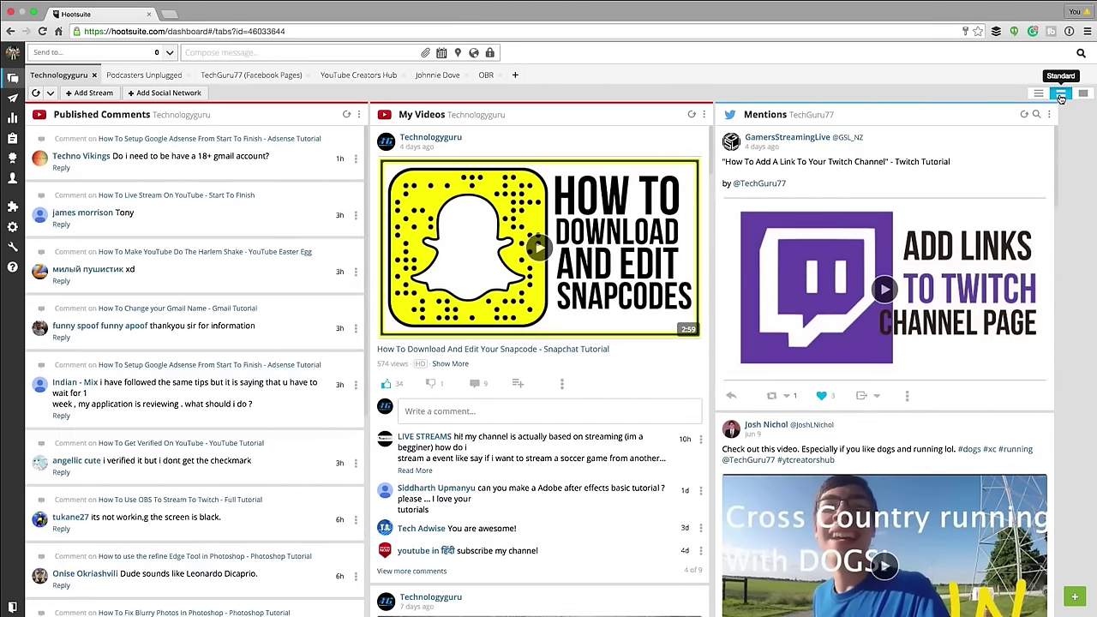
left_click(1083, 94)
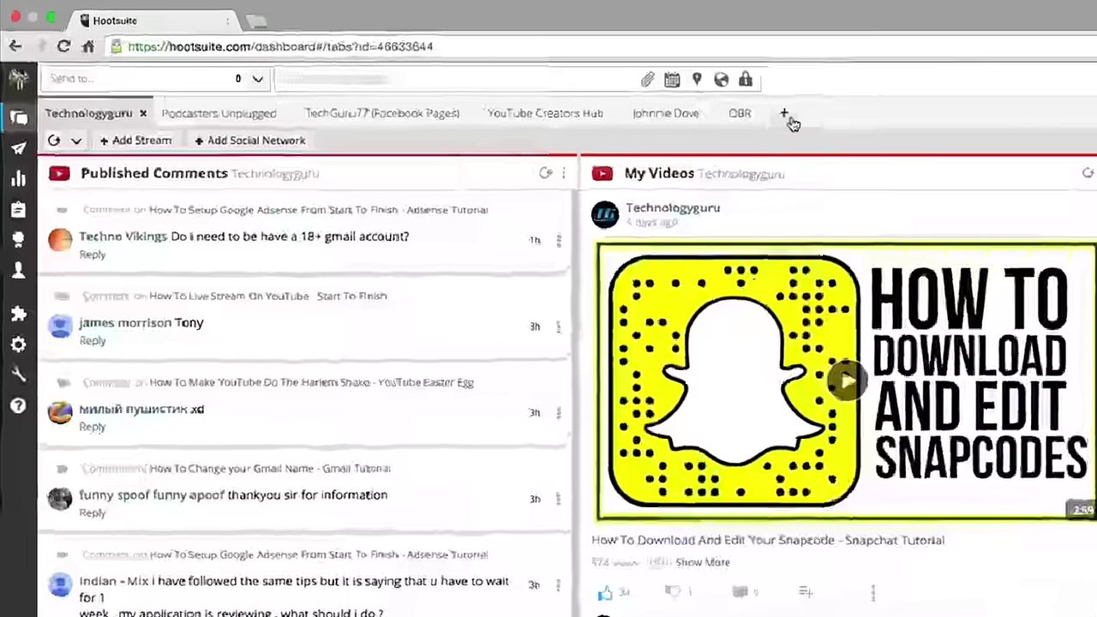
Step: Create a new stream tab named 'Tab', keeping the podunplugged account selected
left_click(785, 115)
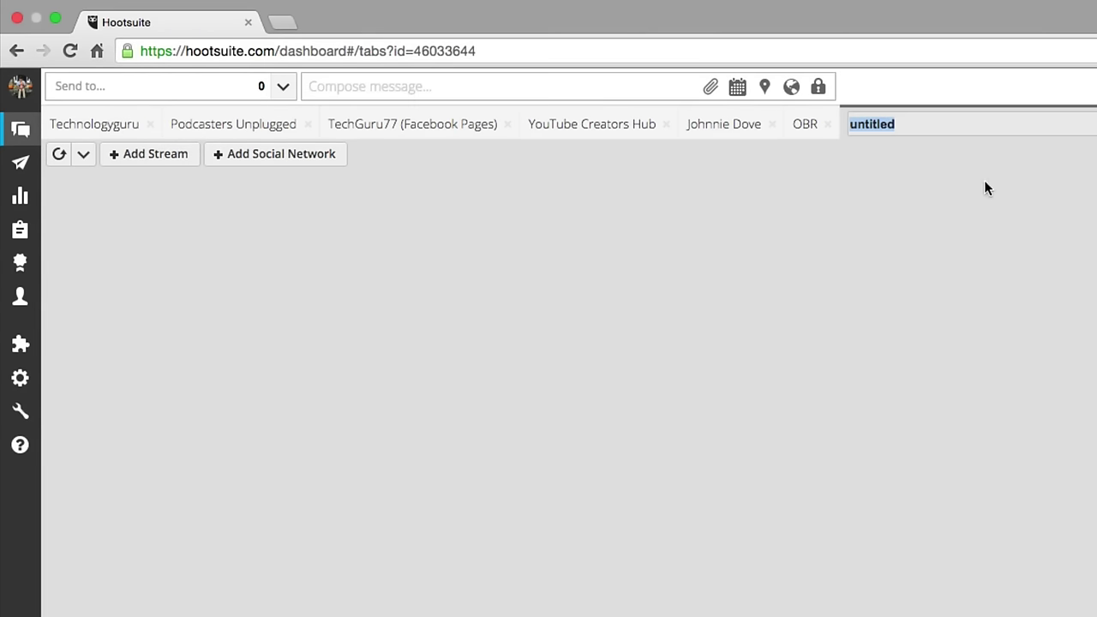
type("Tab")
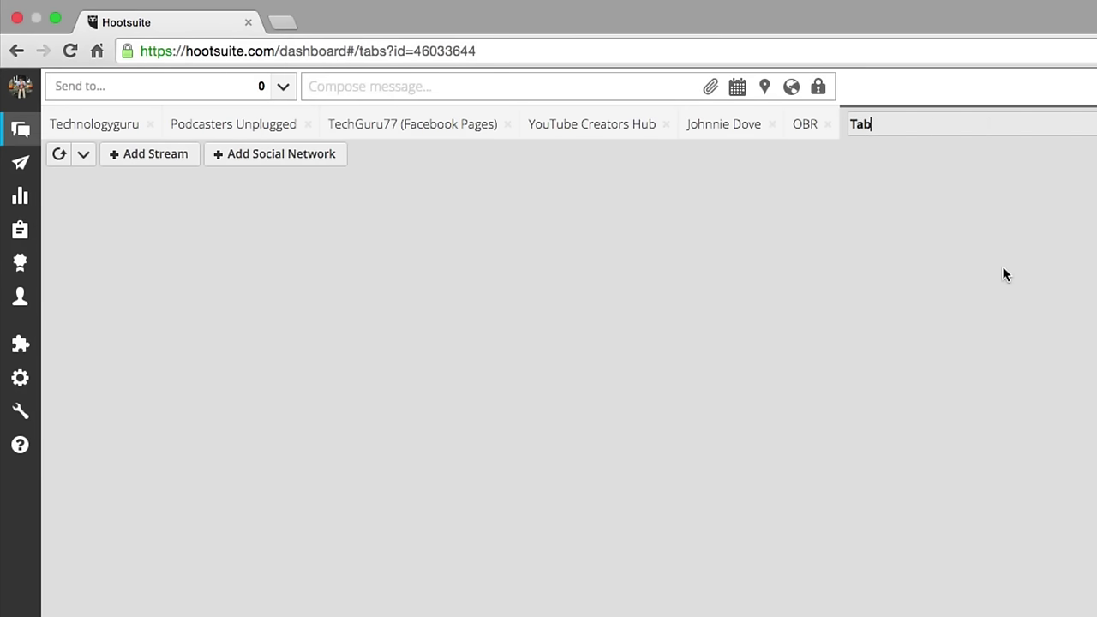
key("Return")
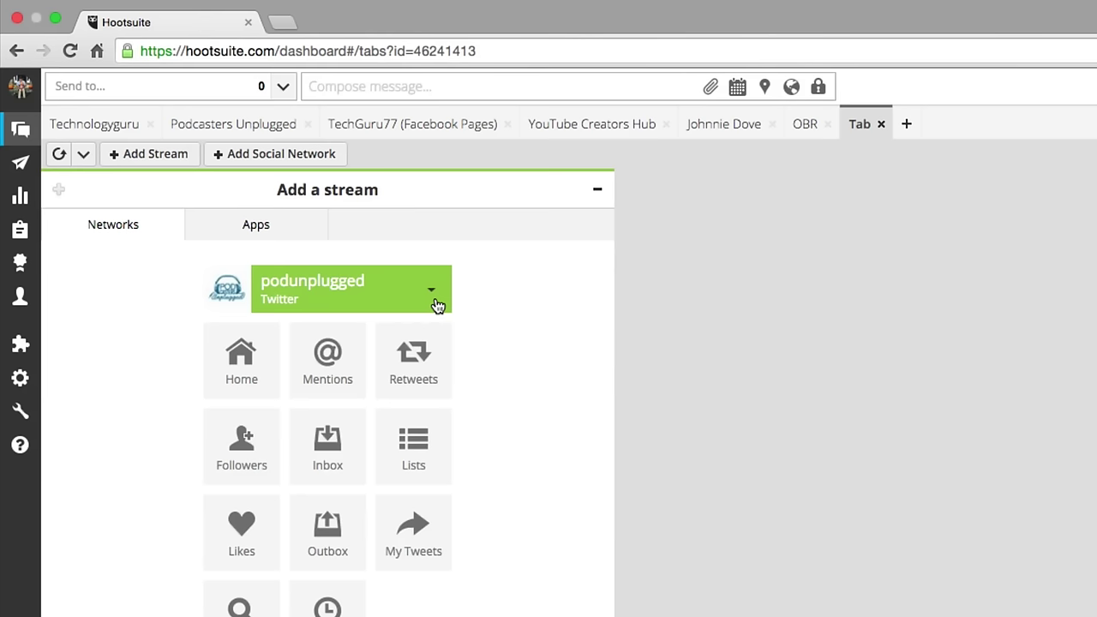
left_click(436, 305)
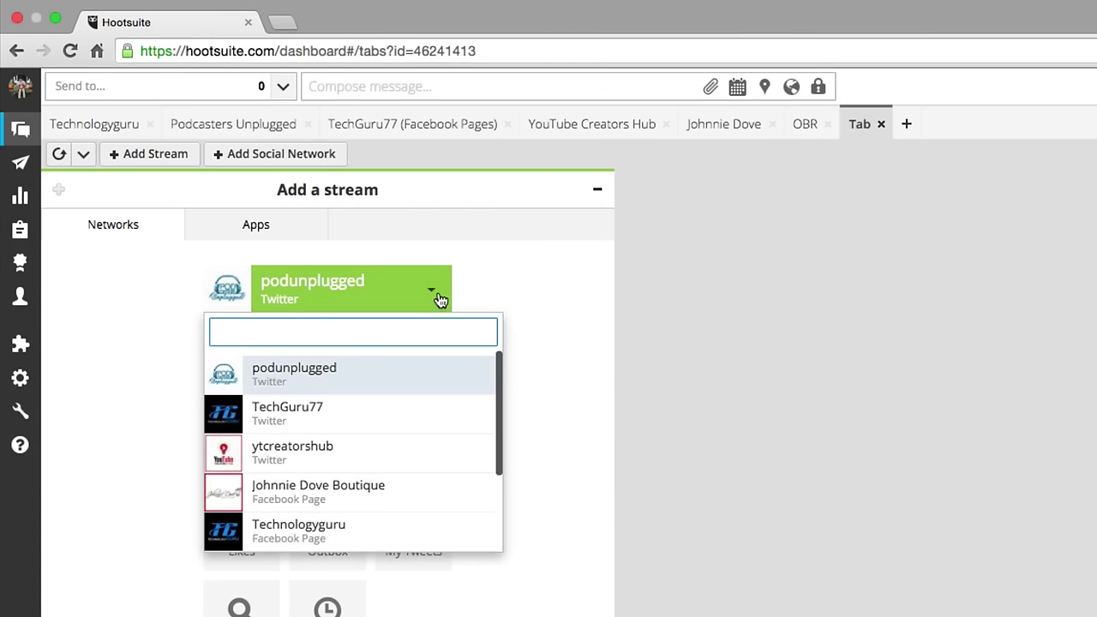
scroll(373, 454, "down", 3)
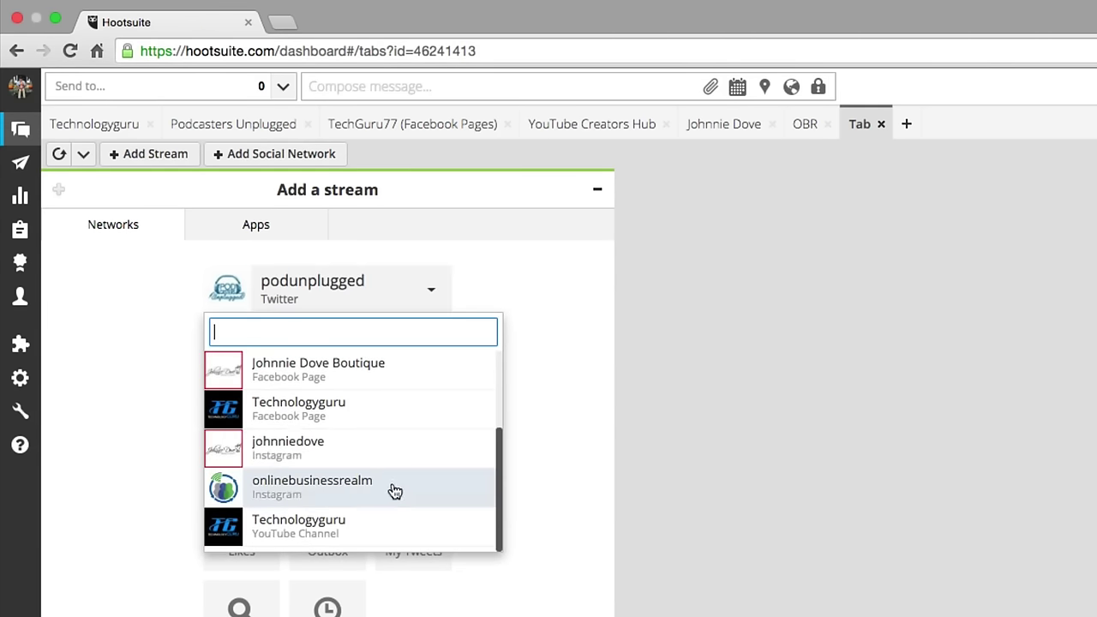
left_click(543, 292)
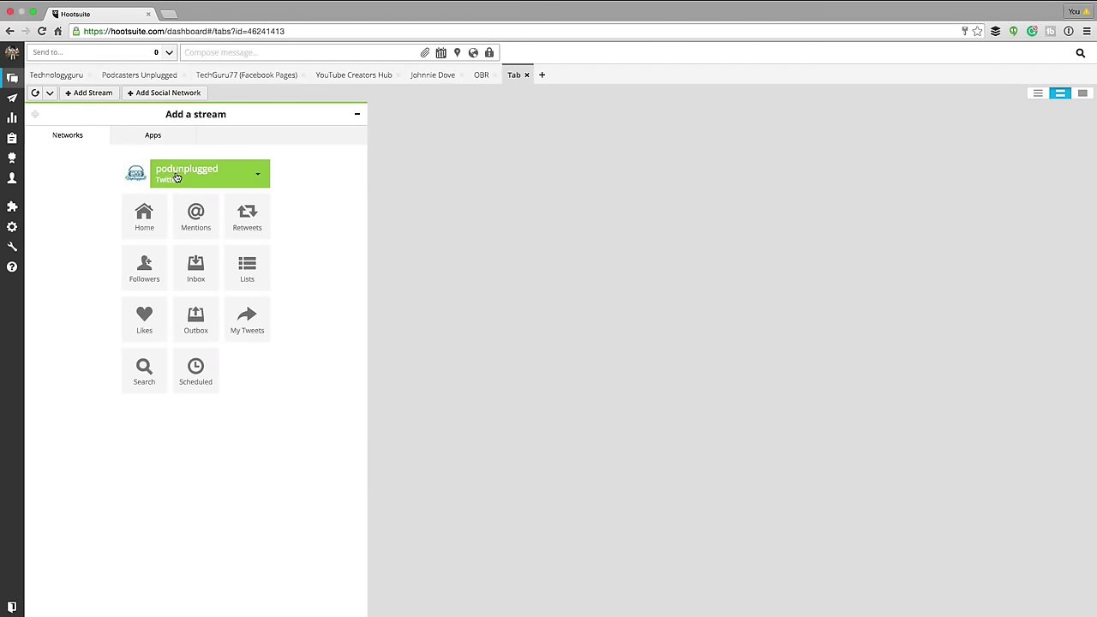
Step: Delete the 'Tab' tab with its streams and return to Technologyguru
left_click(527, 76)
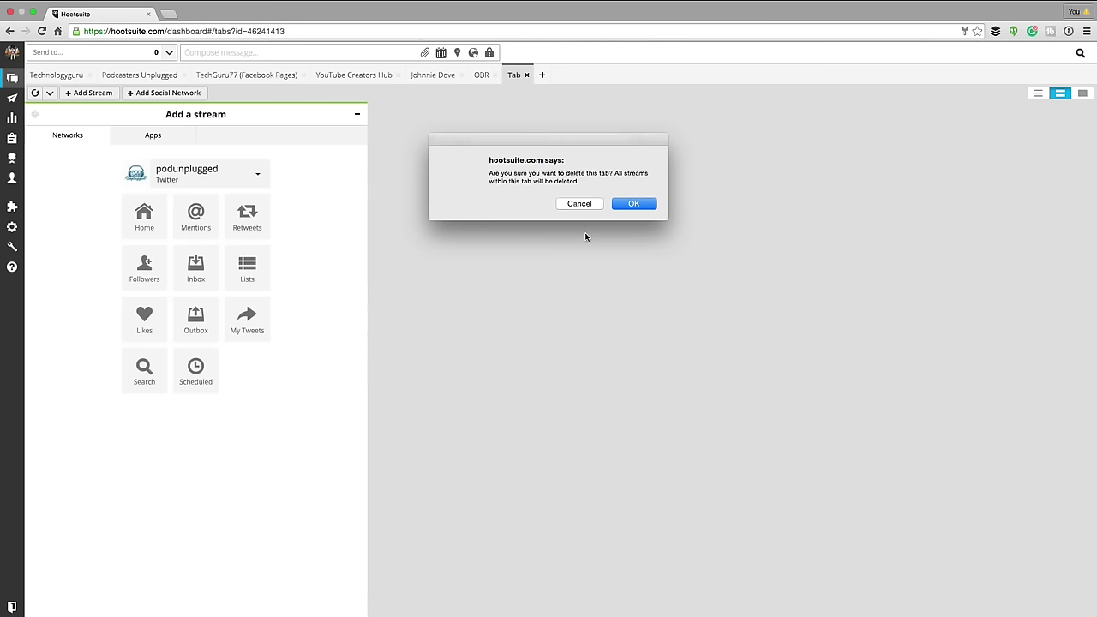
left_click(632, 204)
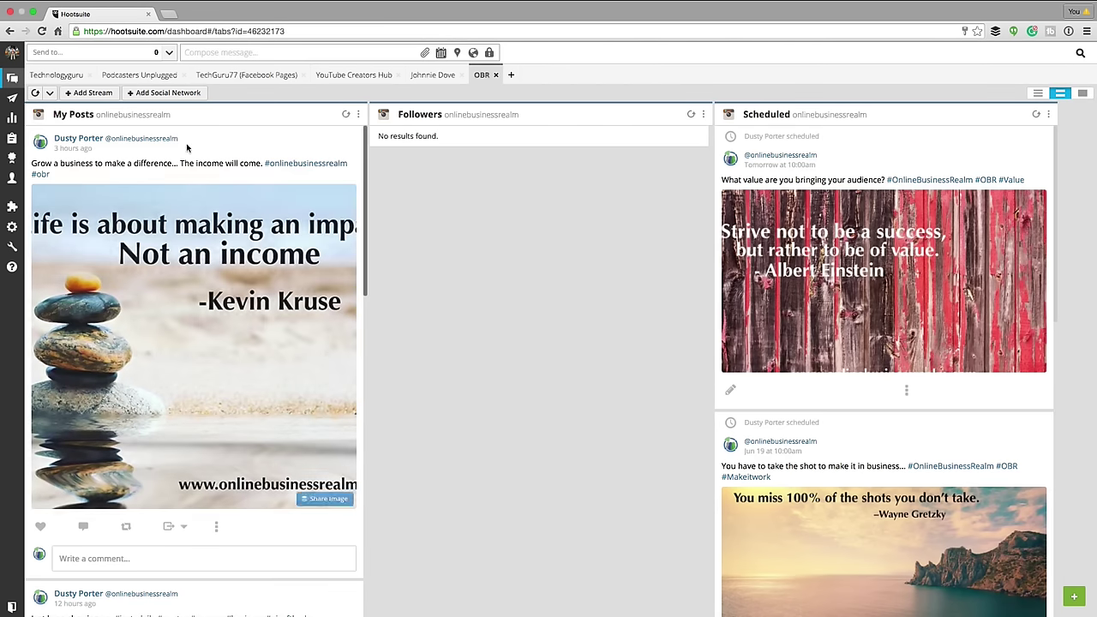
left_click(54, 78)
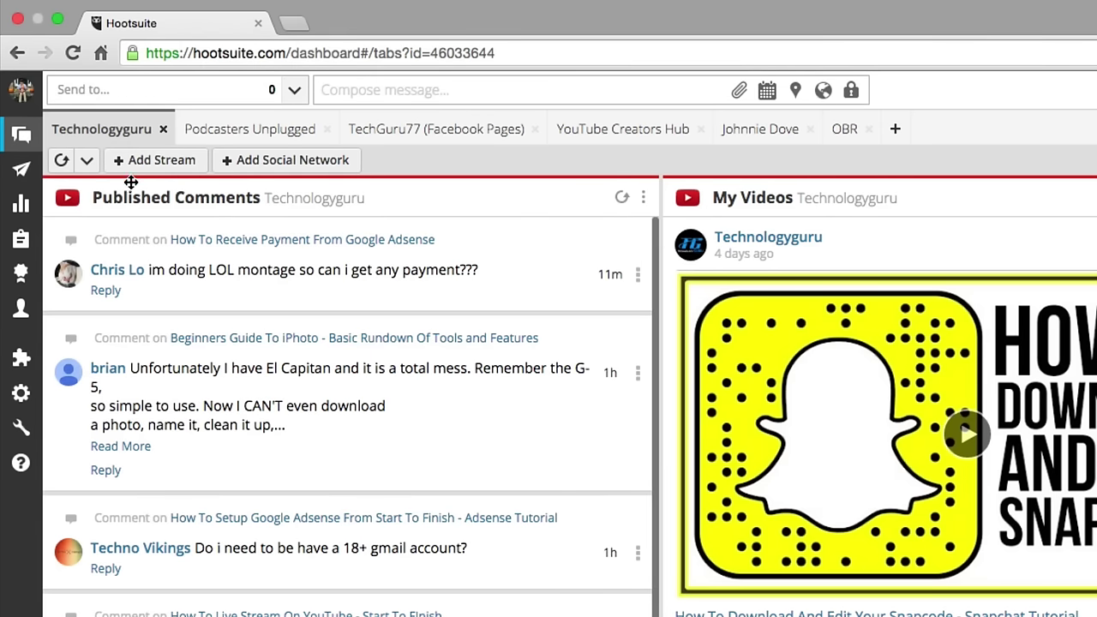
Step: Open Publisher from the left sidebar to show the Scheduled messages list
mouse_move(24, 139)
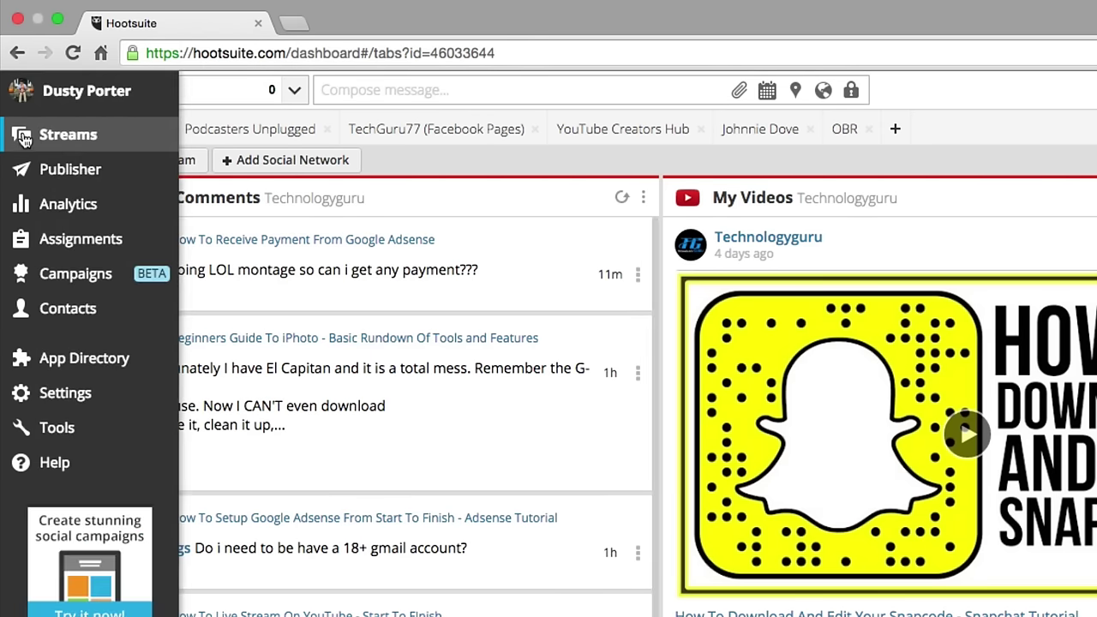
left_click(86, 169)
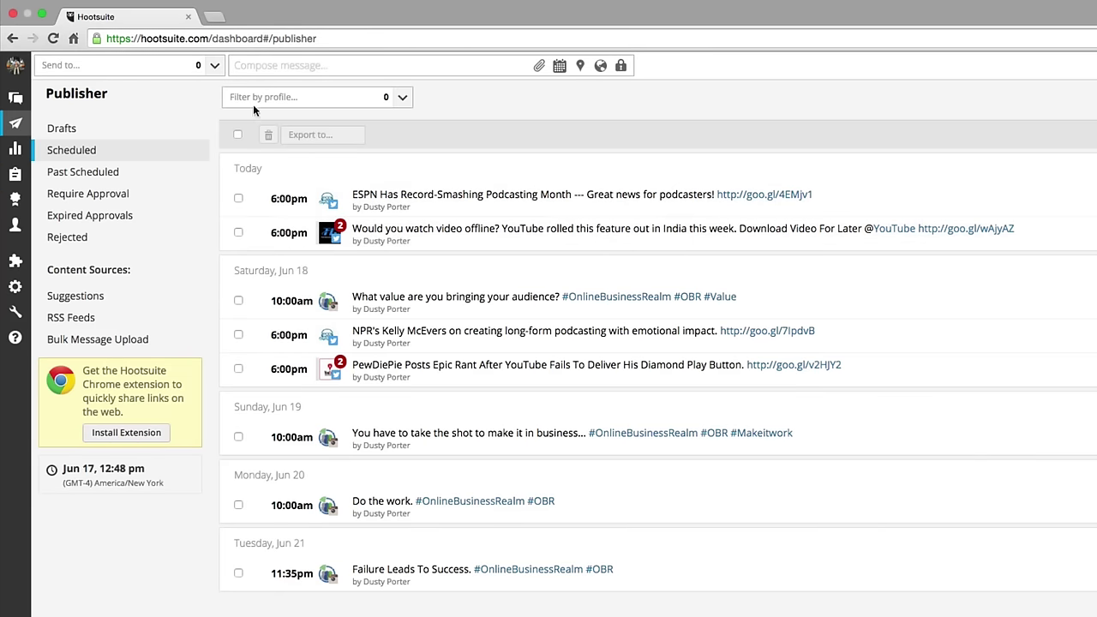
Step: Open a new post composer and write 'Type post here'
left_click(317, 66)
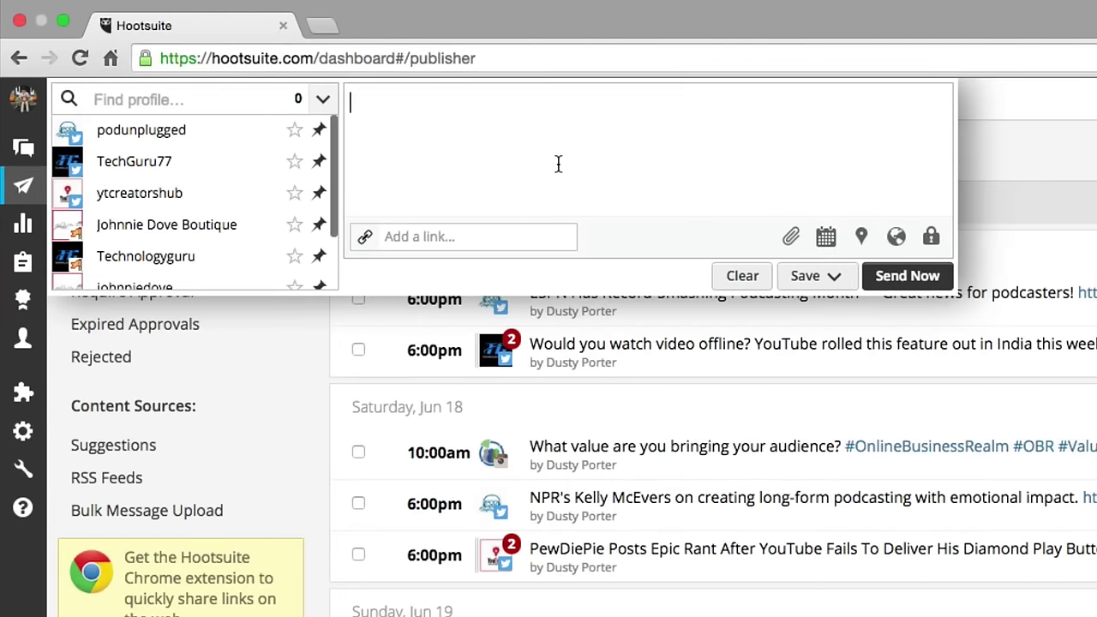
left_click(1015, 175)
left_click(591, 96)
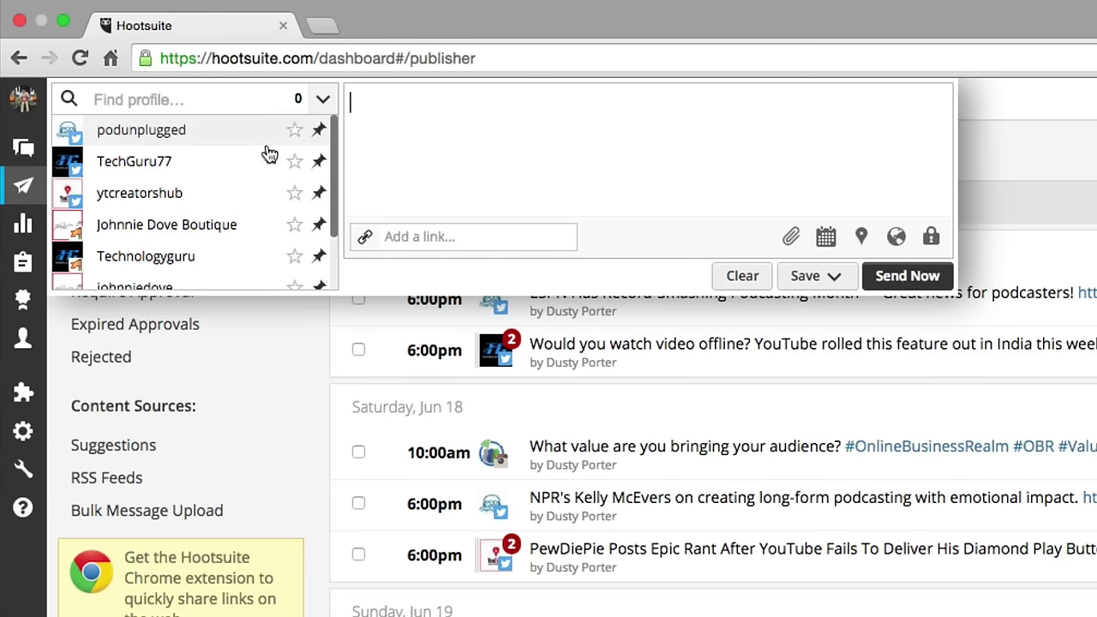
mouse_move(163, 191)
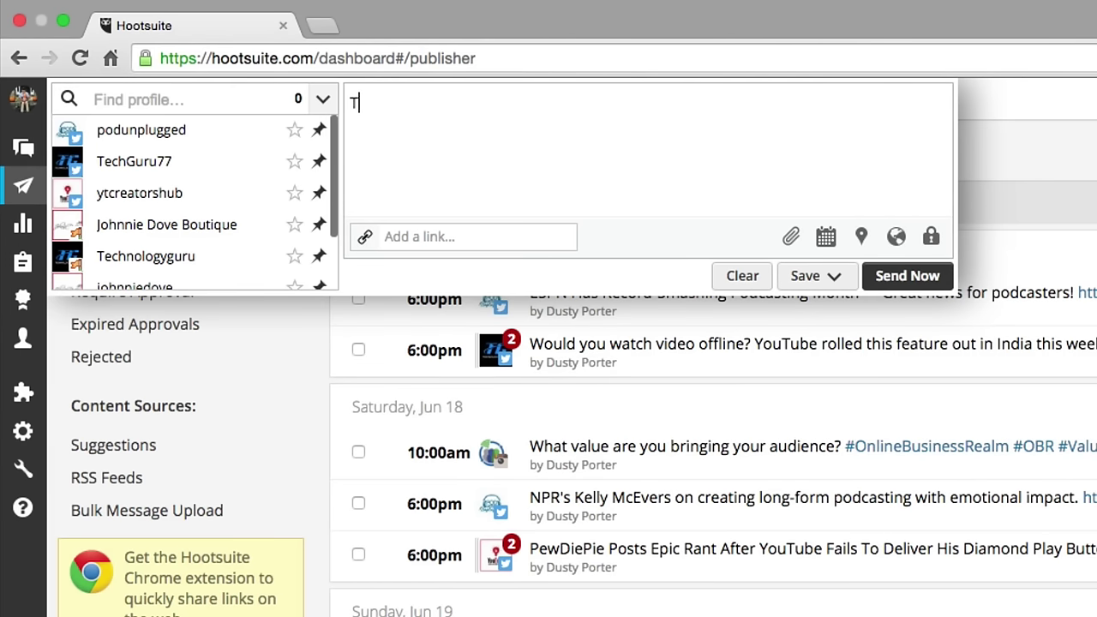
type("ype post here")
Step: Make Technologyguru the sole, favourited posting profile and open the attachment area
mouse_move(274, 228)
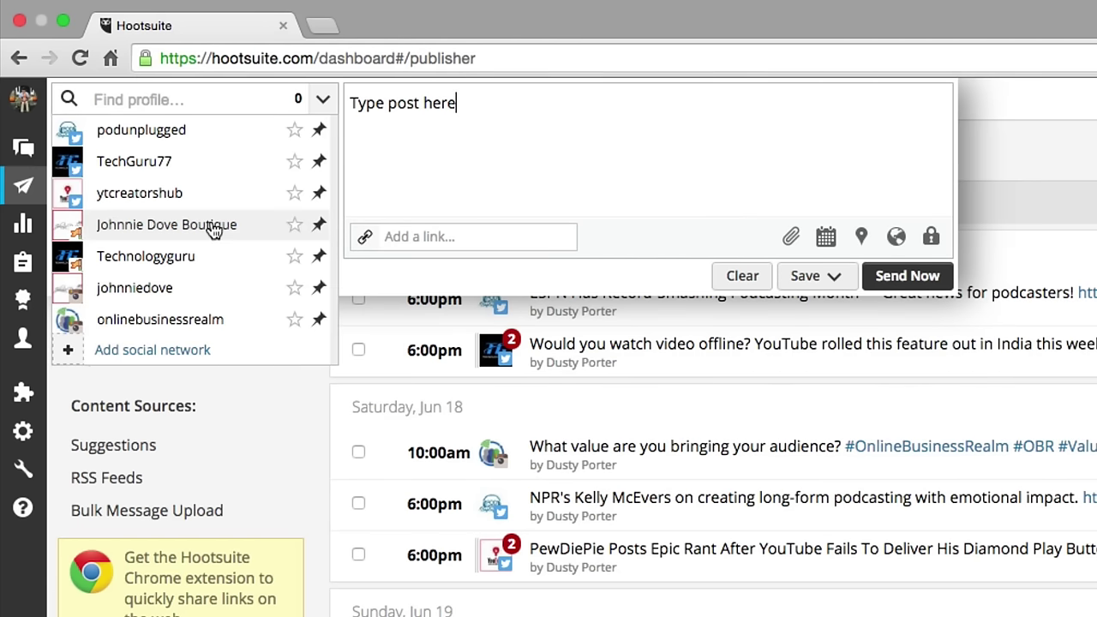
left_click(206, 171)
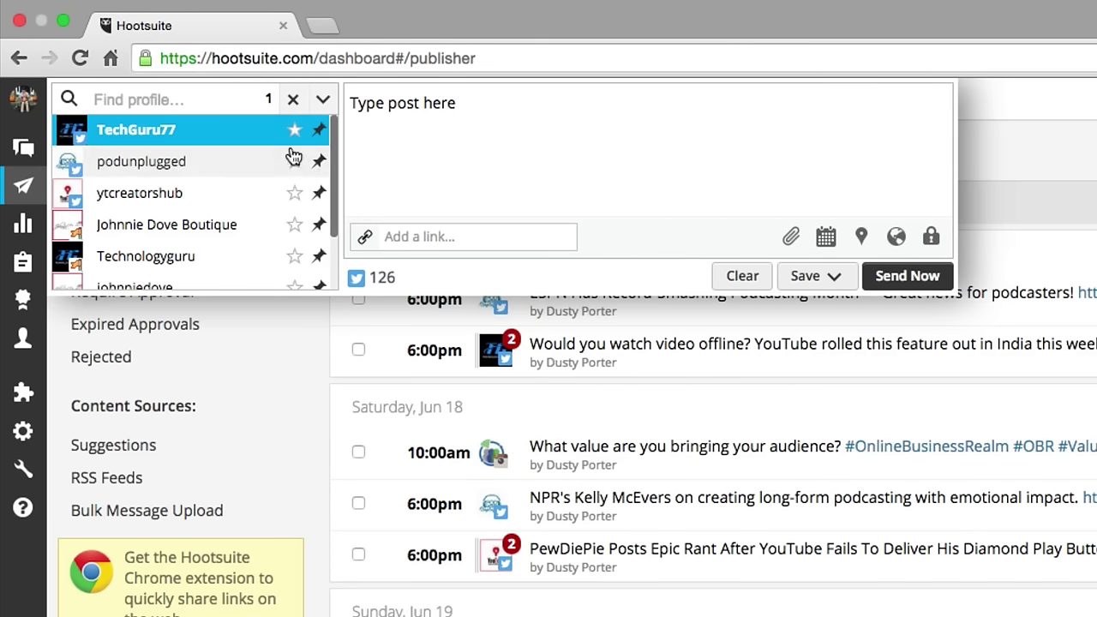
left_click(243, 131)
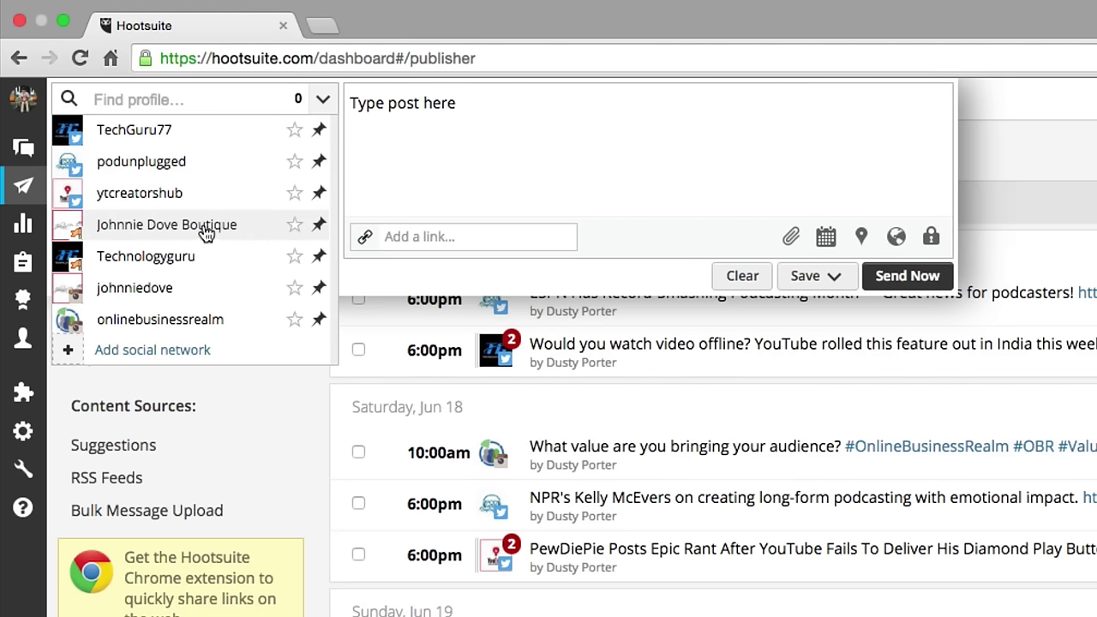
left_click(206, 262)
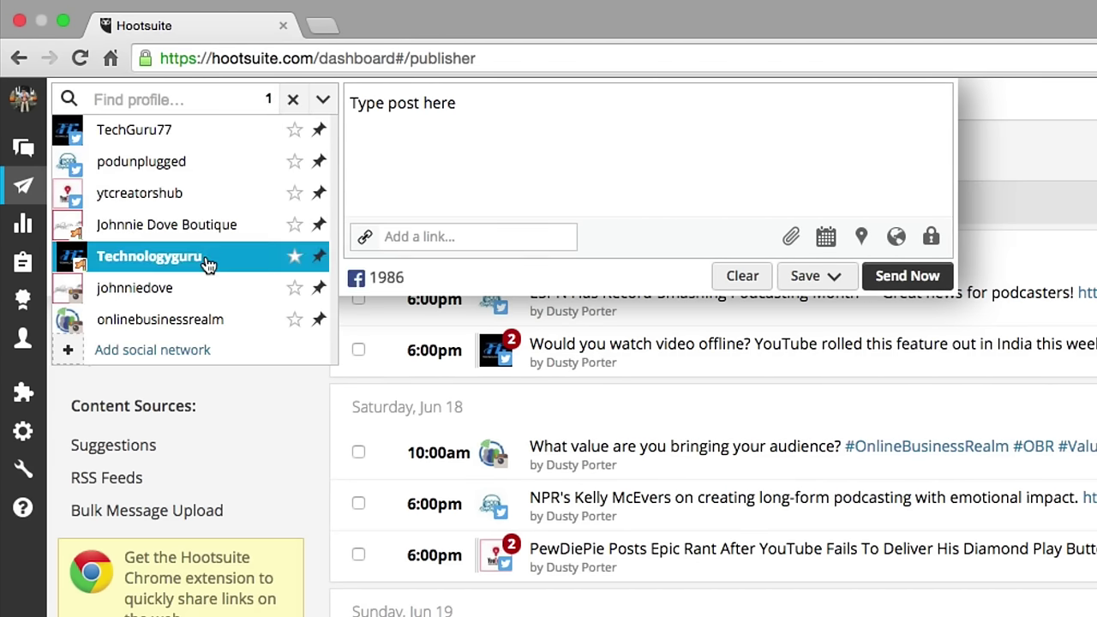
left_click(295, 258)
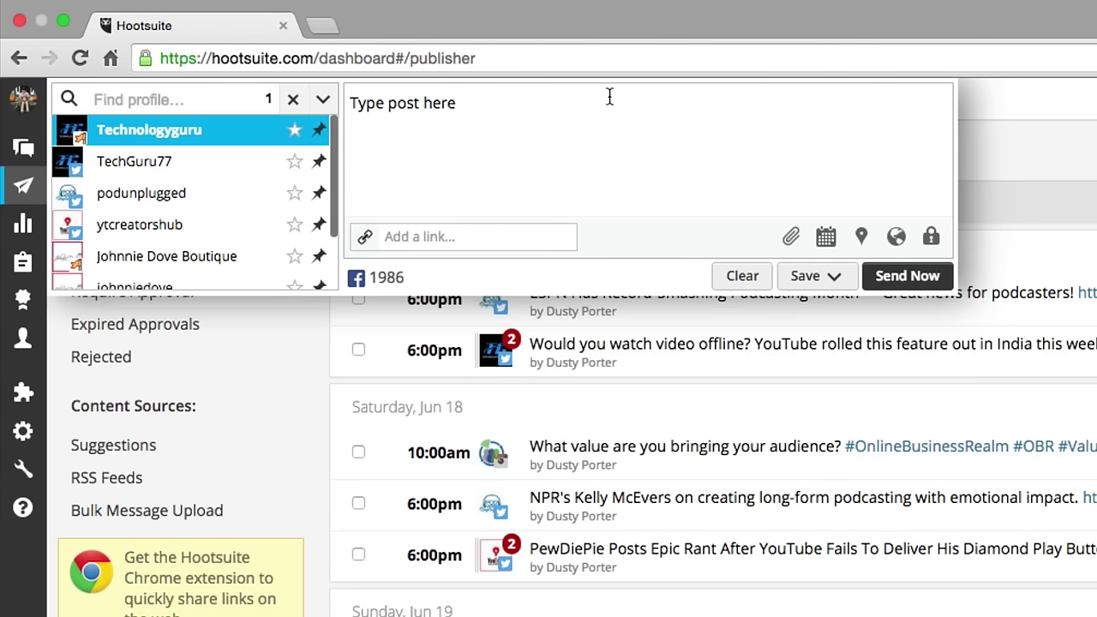
left_click(455, 237)
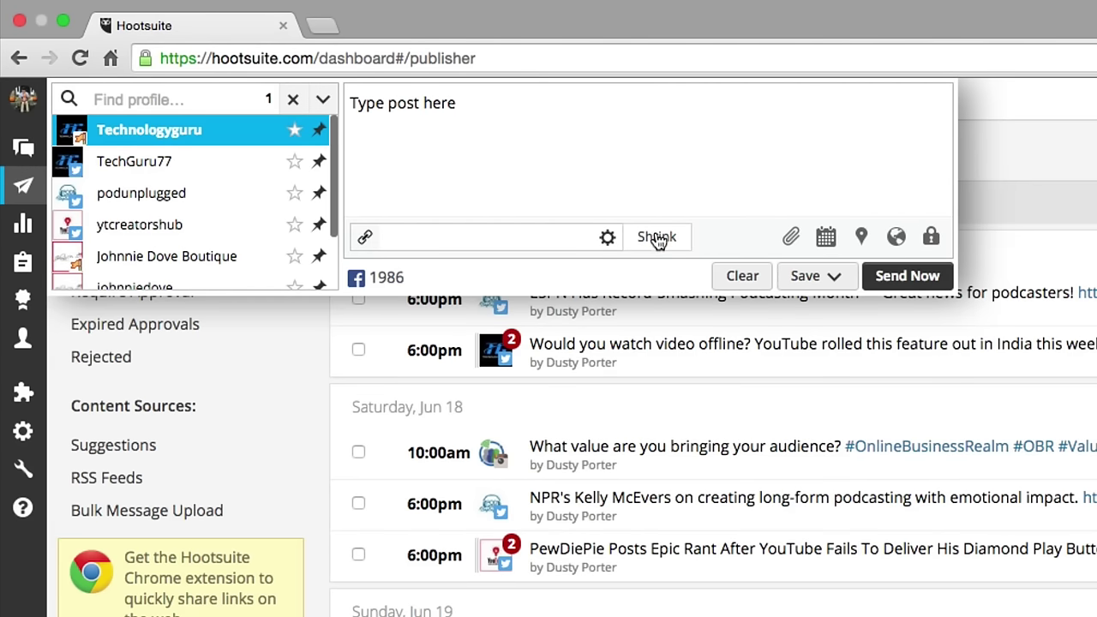
Step: Schedule the draft post for June 23, 2016 at 9:50 PM
left_click(792, 240)
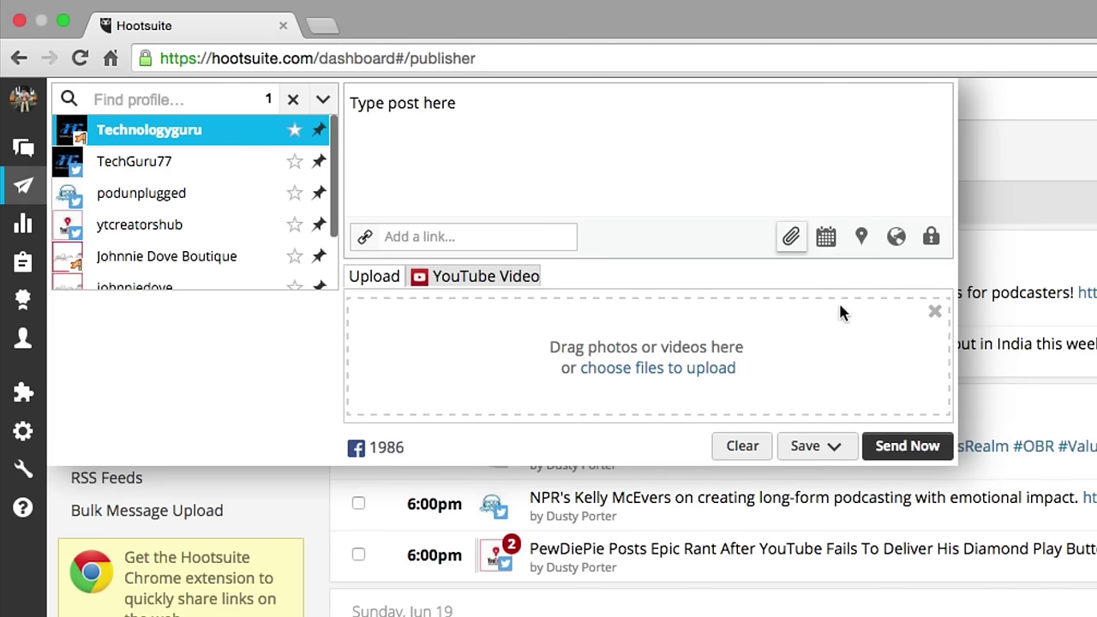
left_click(829, 238)
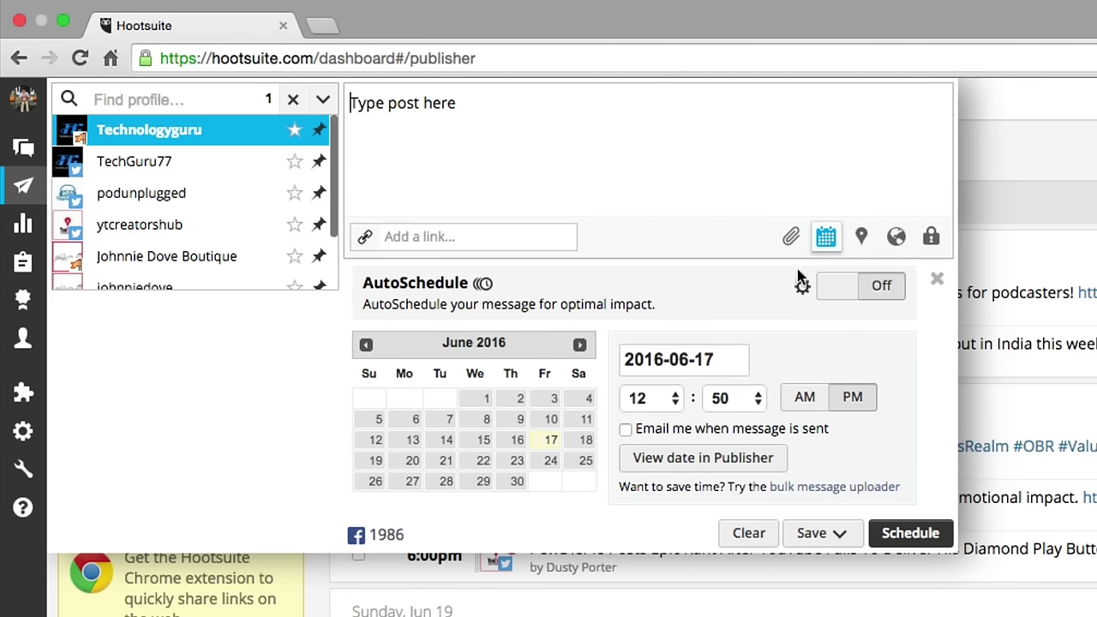
left_click(586, 439)
left_click(551, 461)
left_click(518, 463)
left_click(649, 400)
left_click(642, 335)
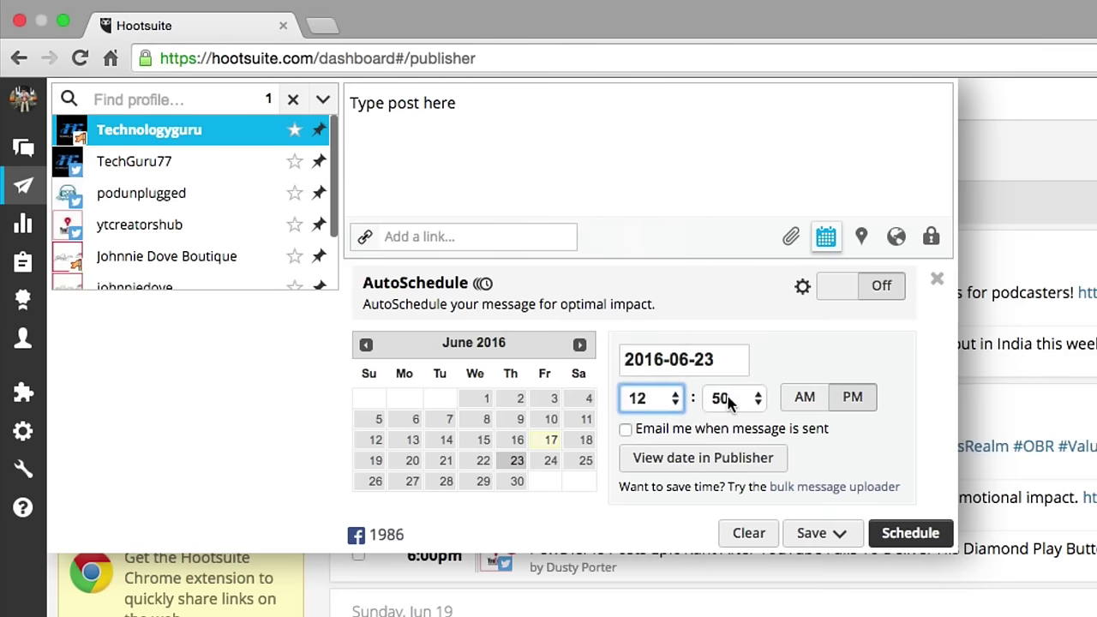
left_click(735, 399)
left_click(816, 403)
left_click(852, 400)
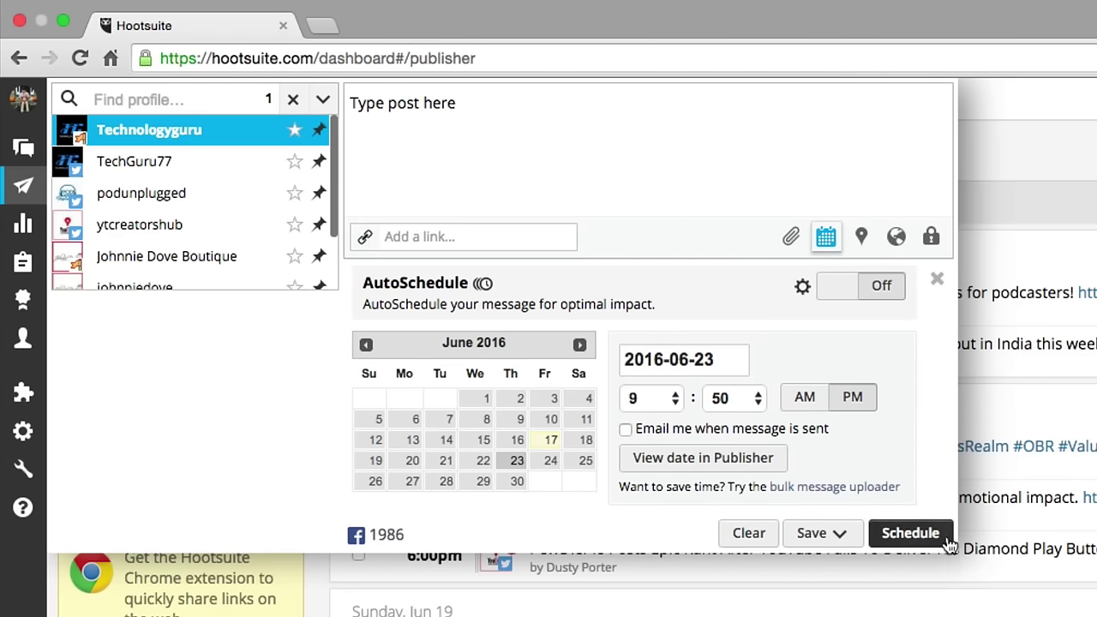
left_click(910, 533)
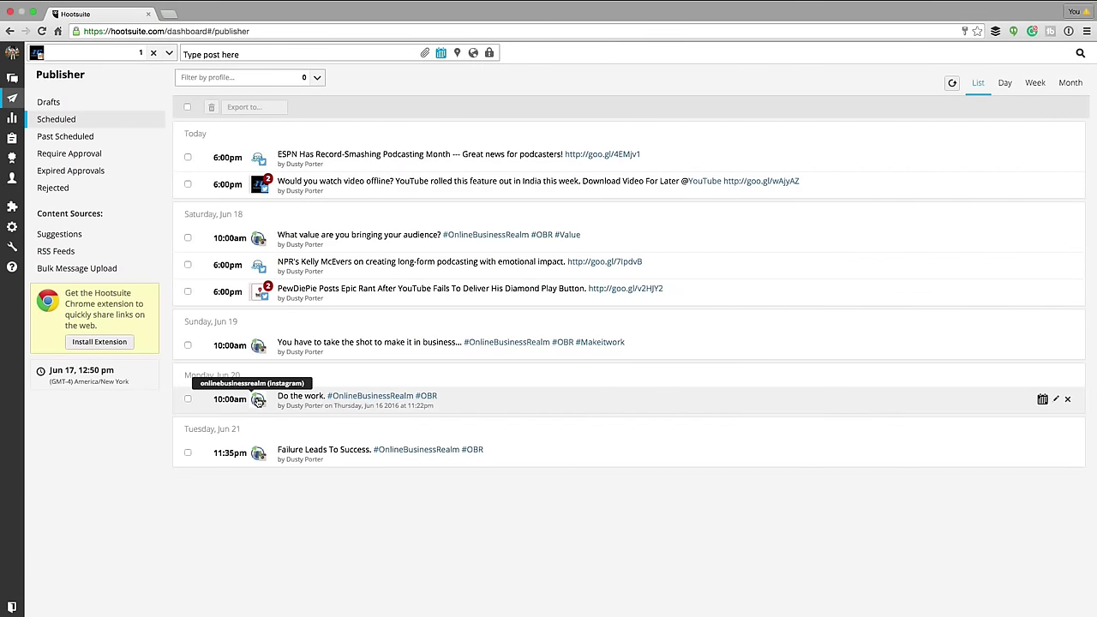
Step: Clear the draft post and step Publisher through Day, Week and Month calendar views
left_click(253, 55)
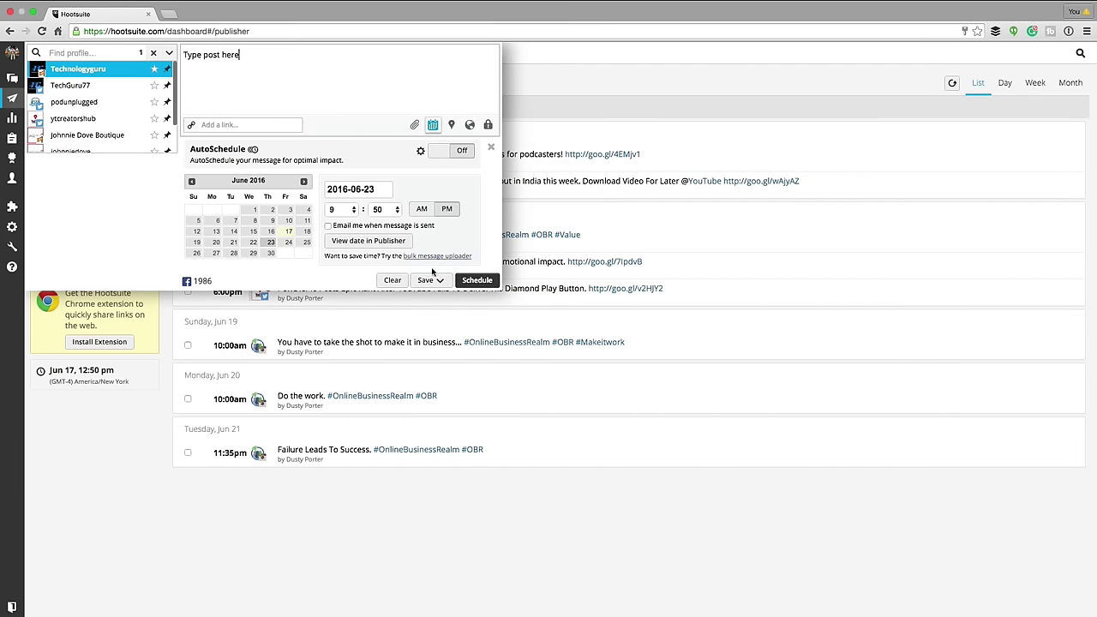
left_click(384, 283)
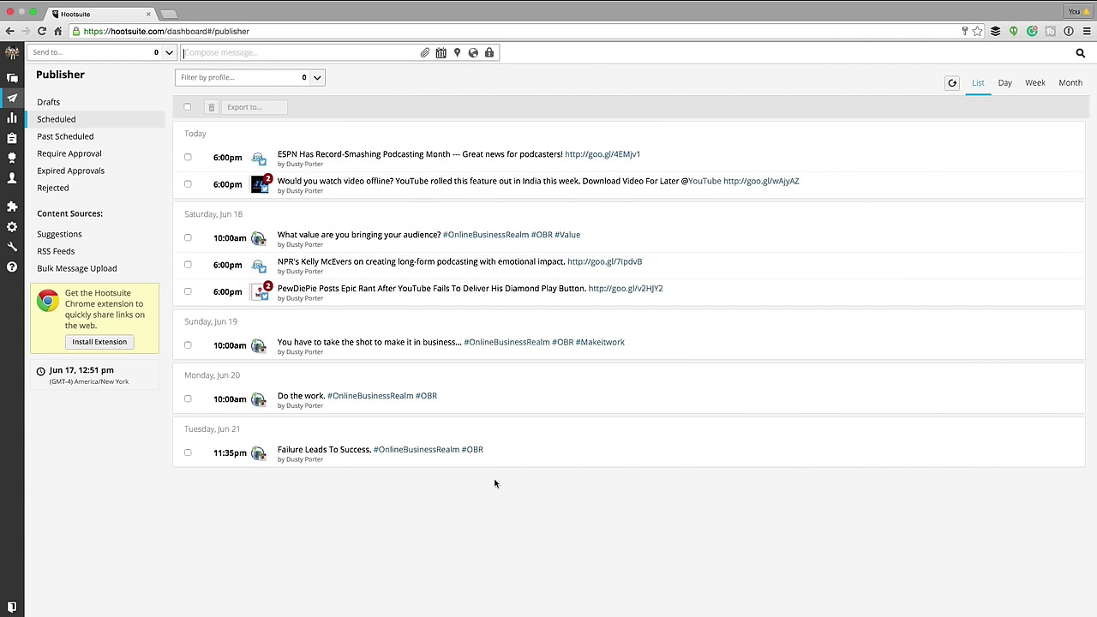
left_click(1008, 86)
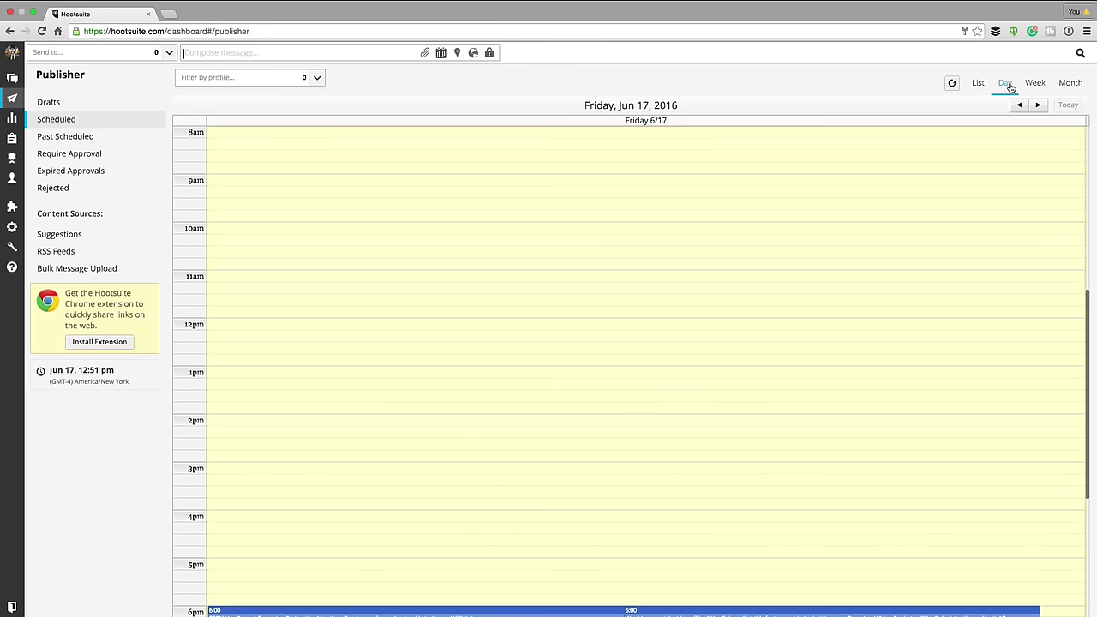
left_click(1034, 82)
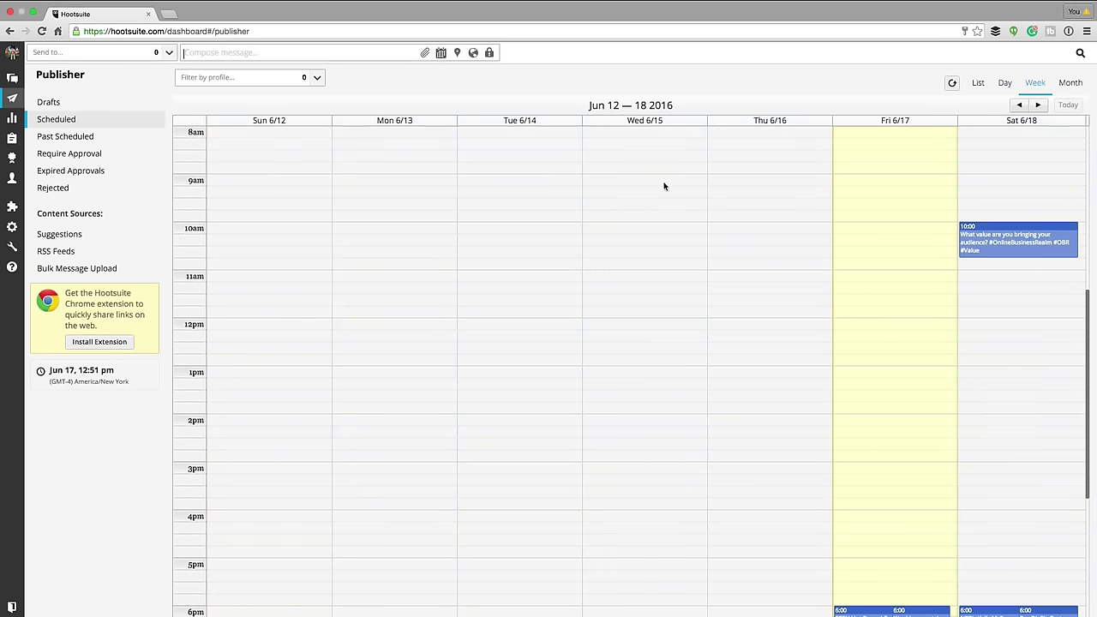
left_click(1070, 82)
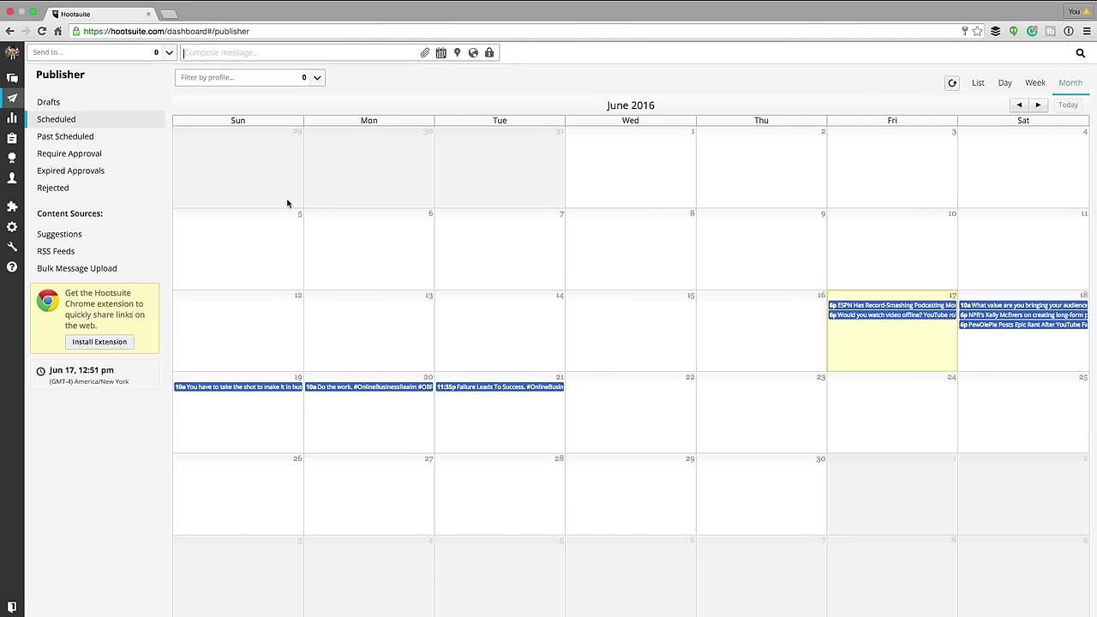
left_click(93, 139)
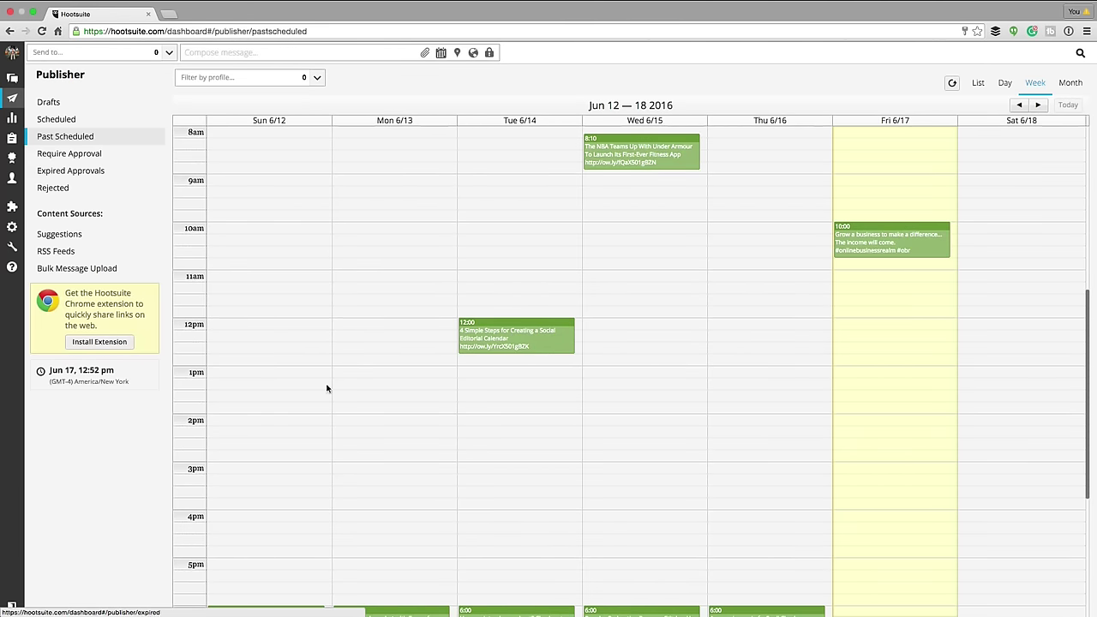
left_click(83, 152)
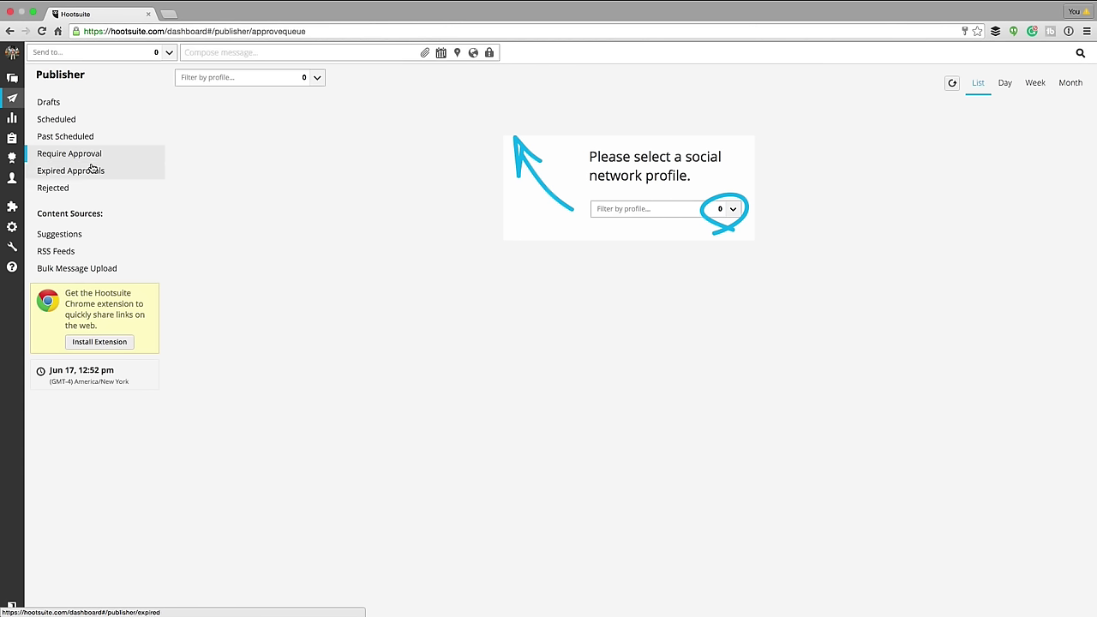
left_click(12, 178)
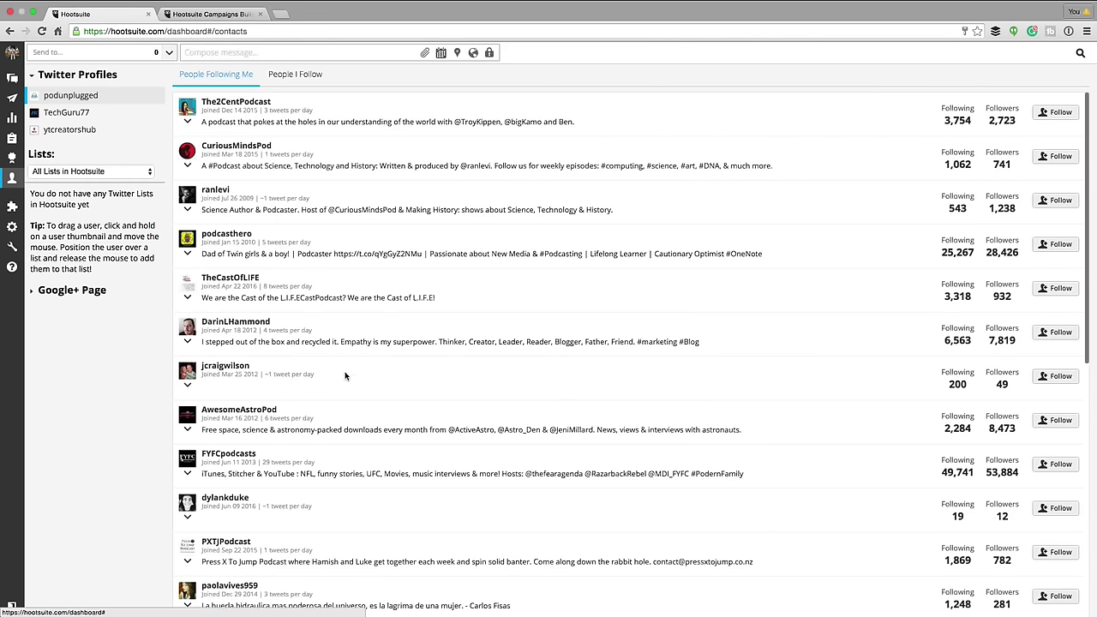
scroll(353, 388, "down", 5)
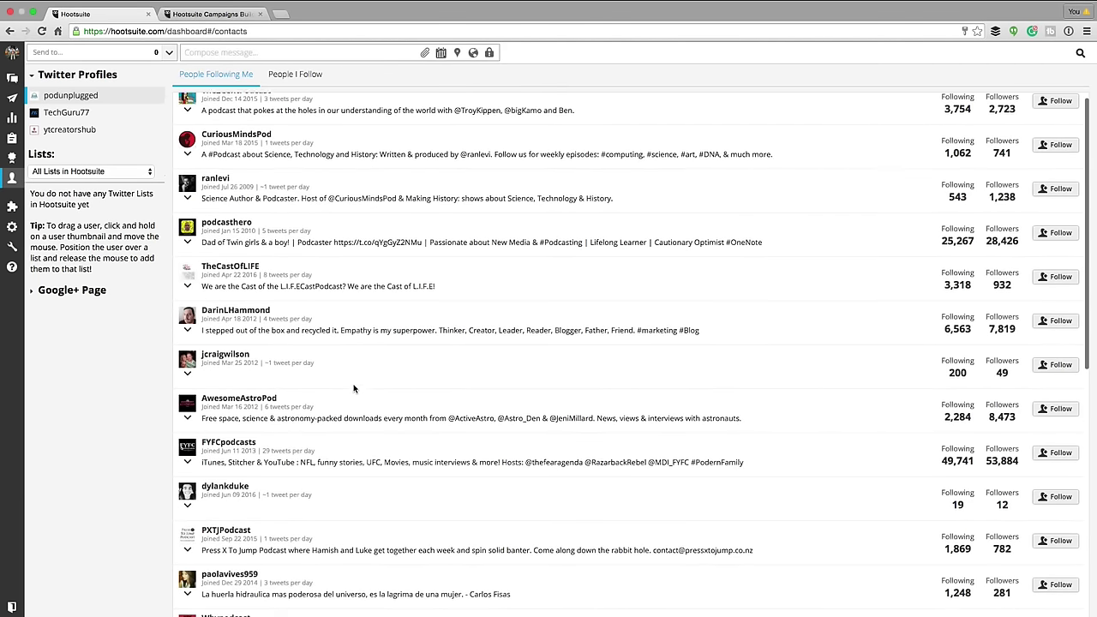
scroll(354, 388, "up", 5)
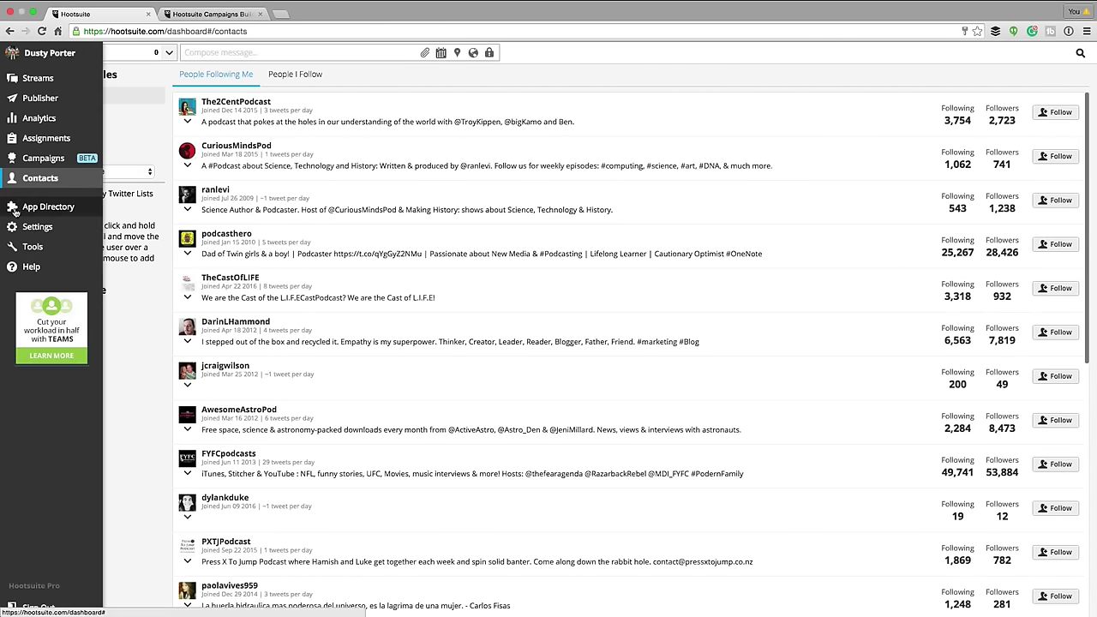
mouse_move(17, 224)
left_click(49, 207)
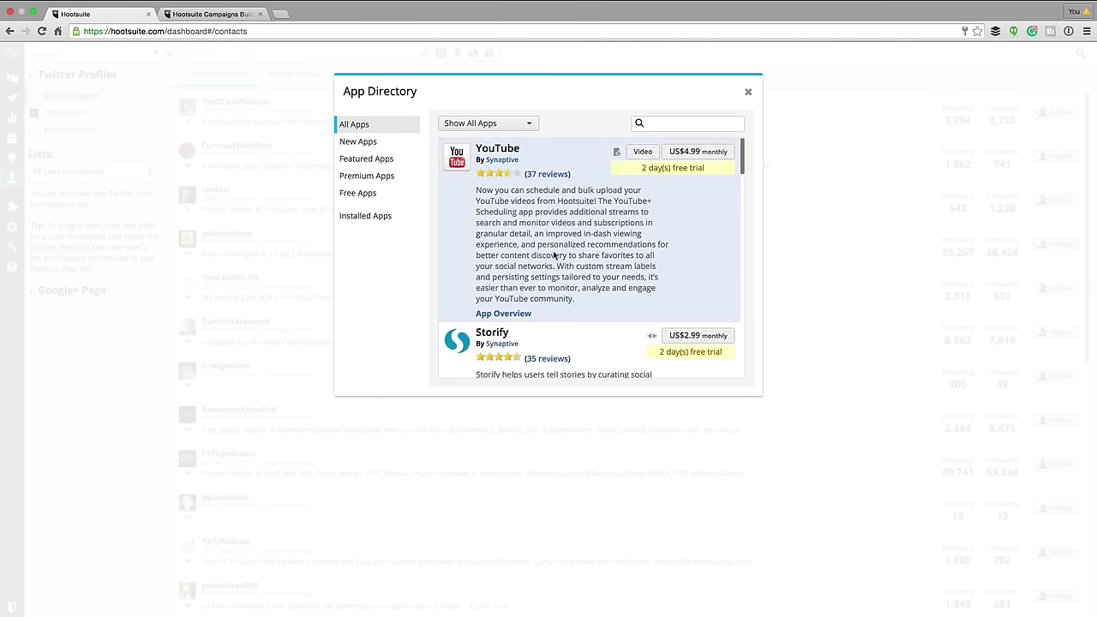
scroll(555, 257, "down", 3)
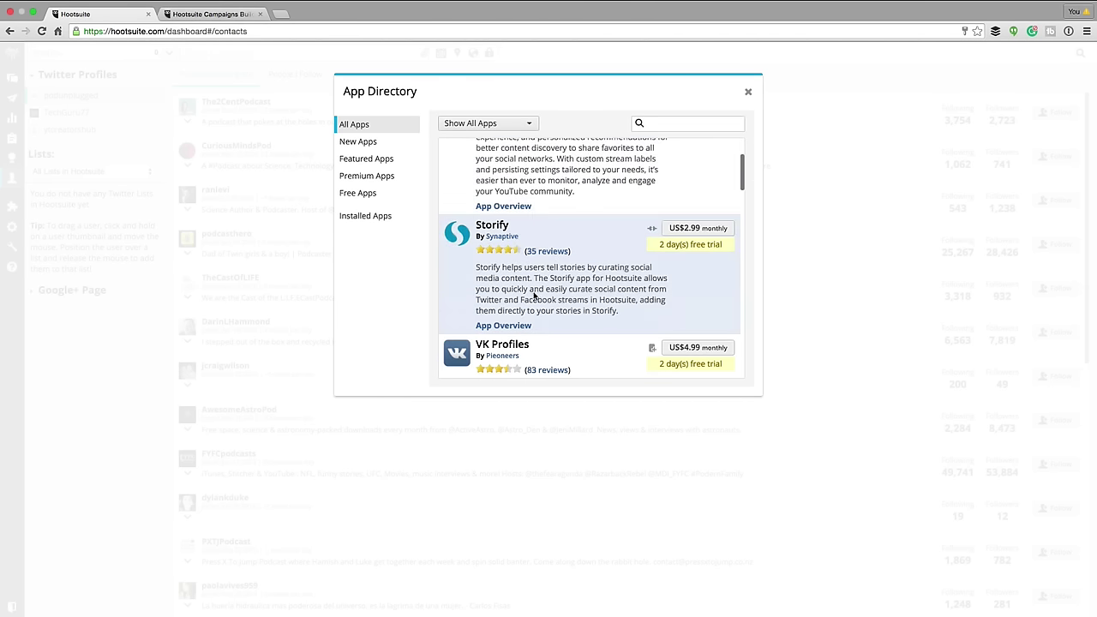
scroll(531, 295, "down", 2)
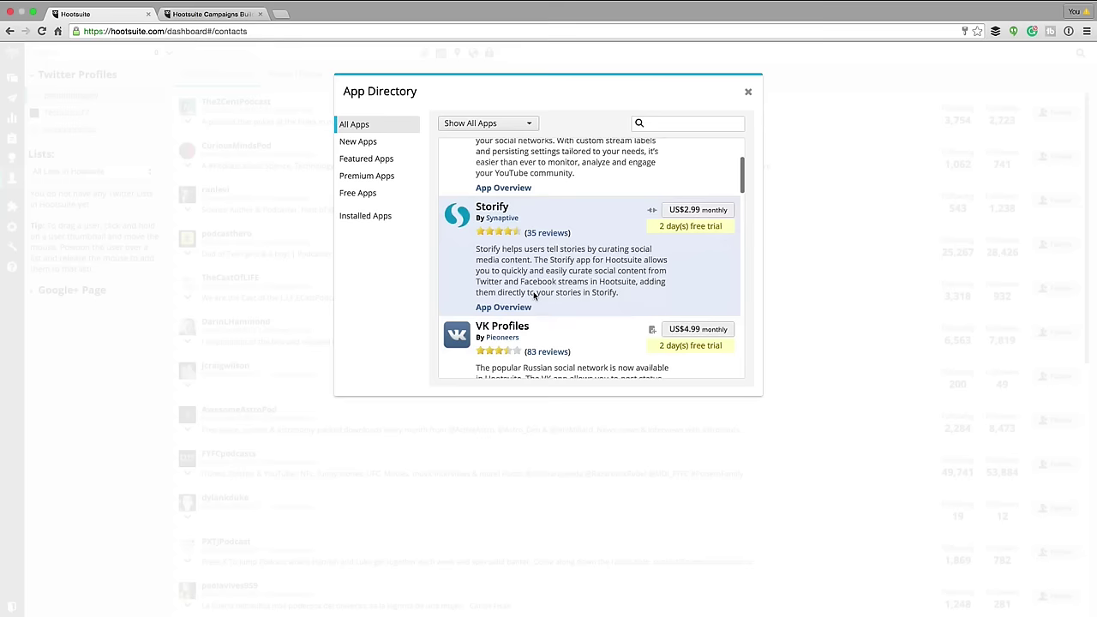
left_click(389, 165)
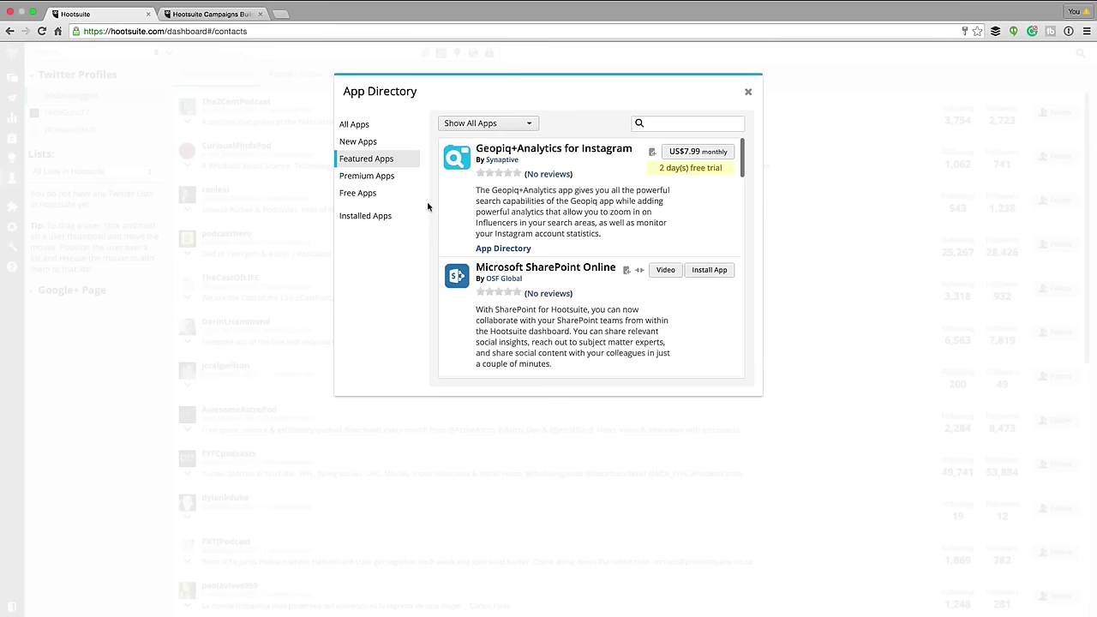
scroll(517, 240, "down", 3)
scroll(514, 289, "down", 2)
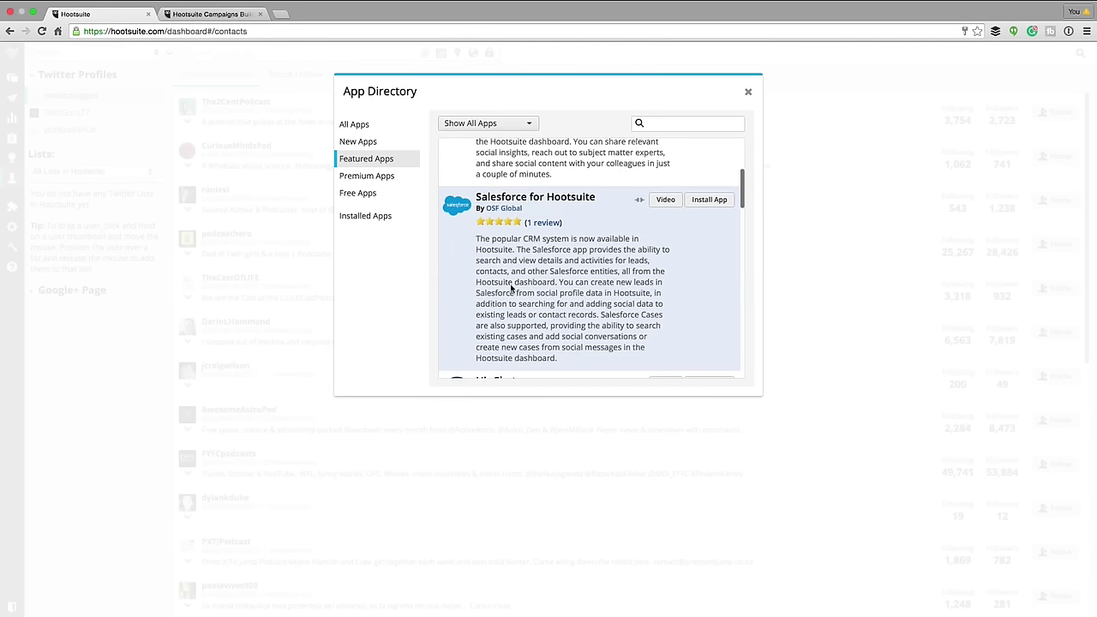
scroll(512, 288, "down", 3)
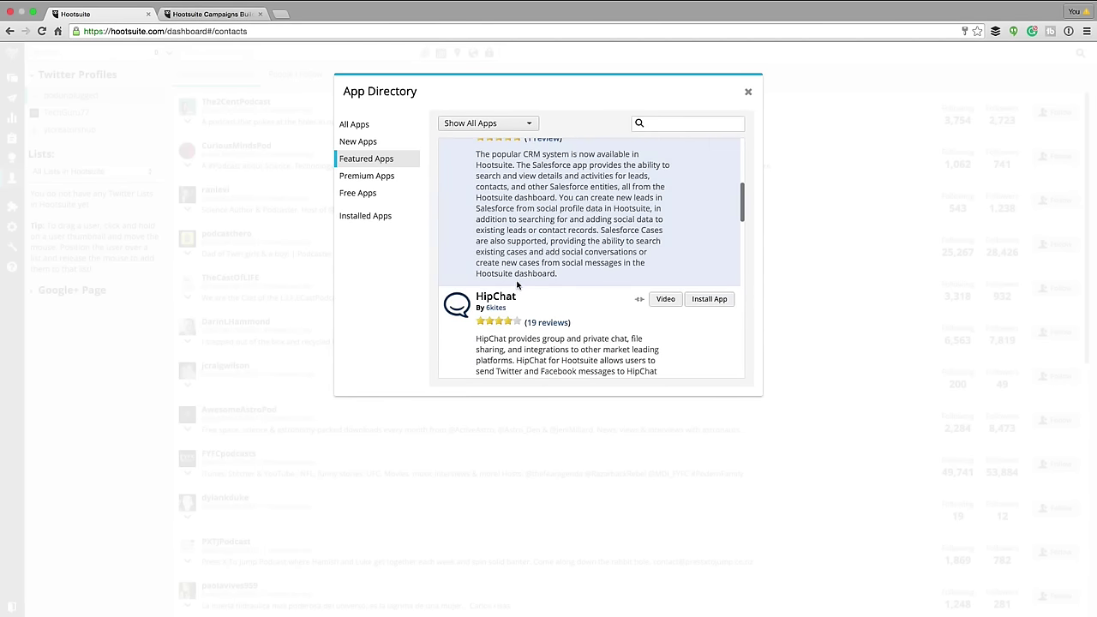
left_click(747, 90)
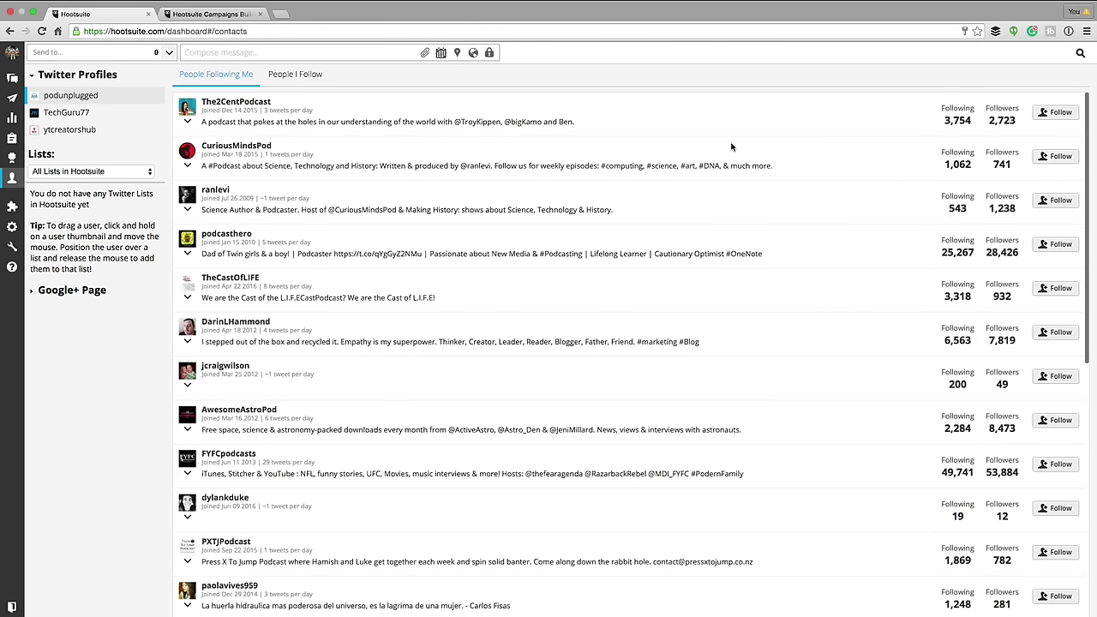
Step: Browse a column in Streams, then return to Publisher's list of scheduled posts
left_click(12, 77)
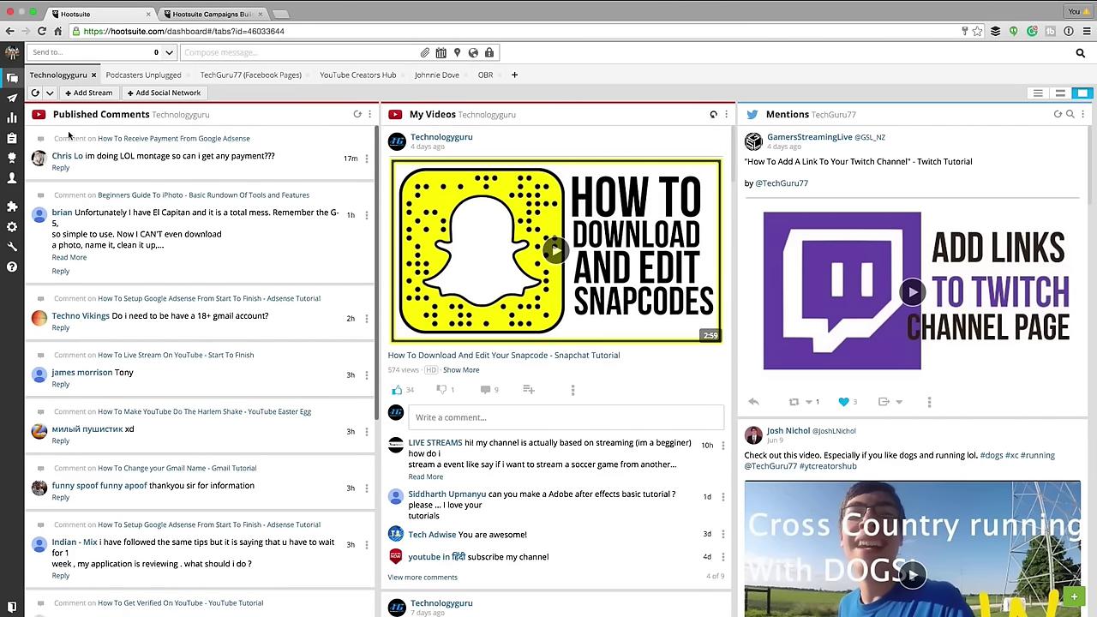
scroll(199, 300, "down", 2)
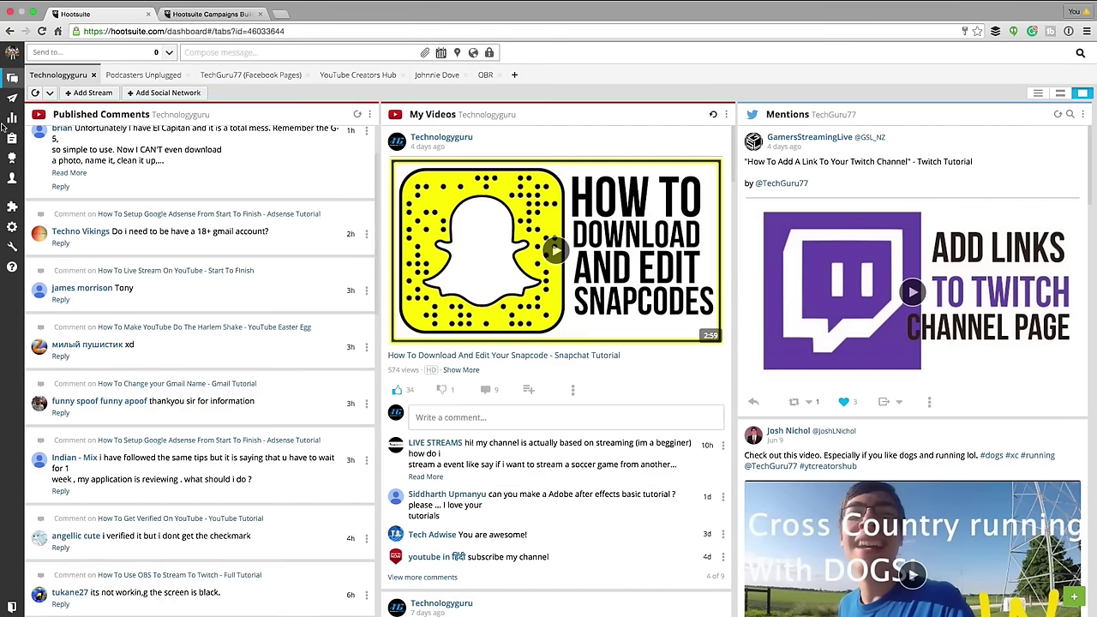
left_click(12, 98)
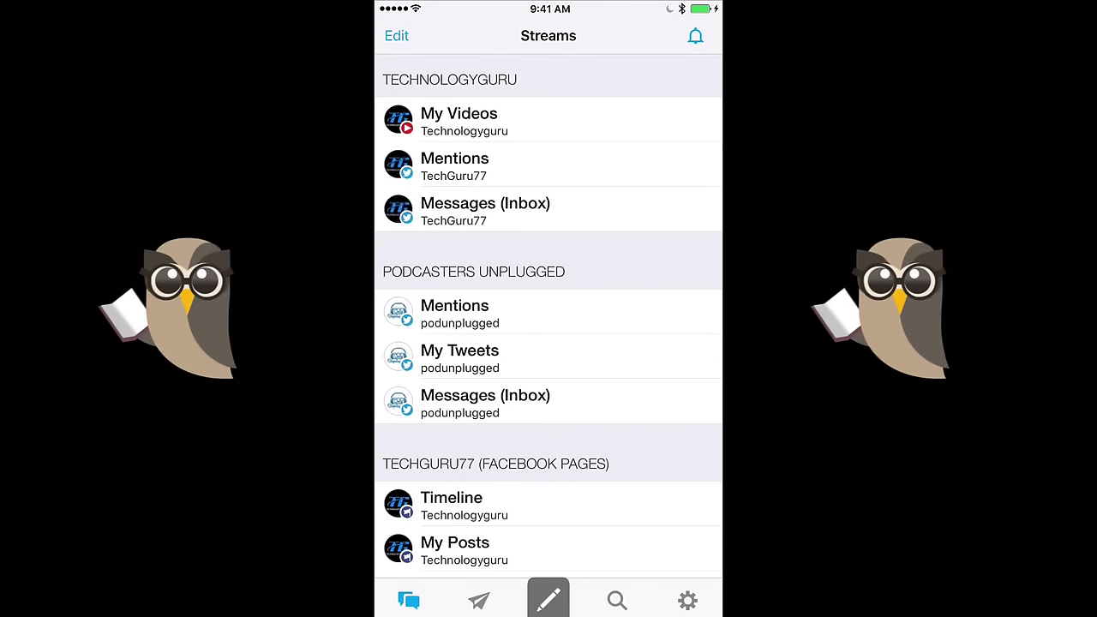
scroll(549, 316, "down", 5)
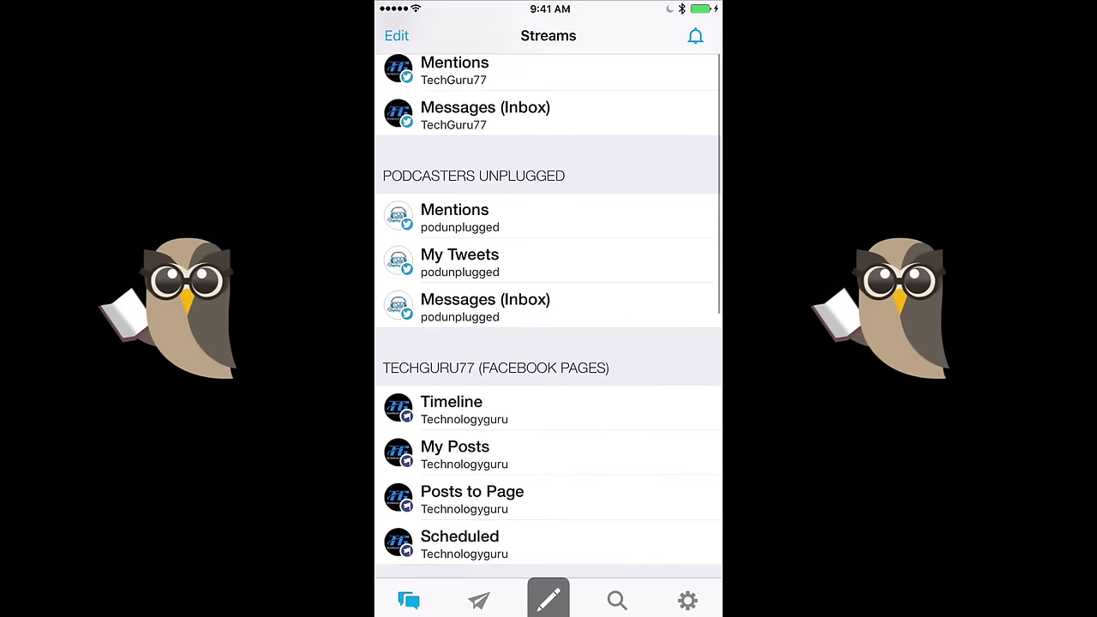
scroll(548, 316, "down", 3)
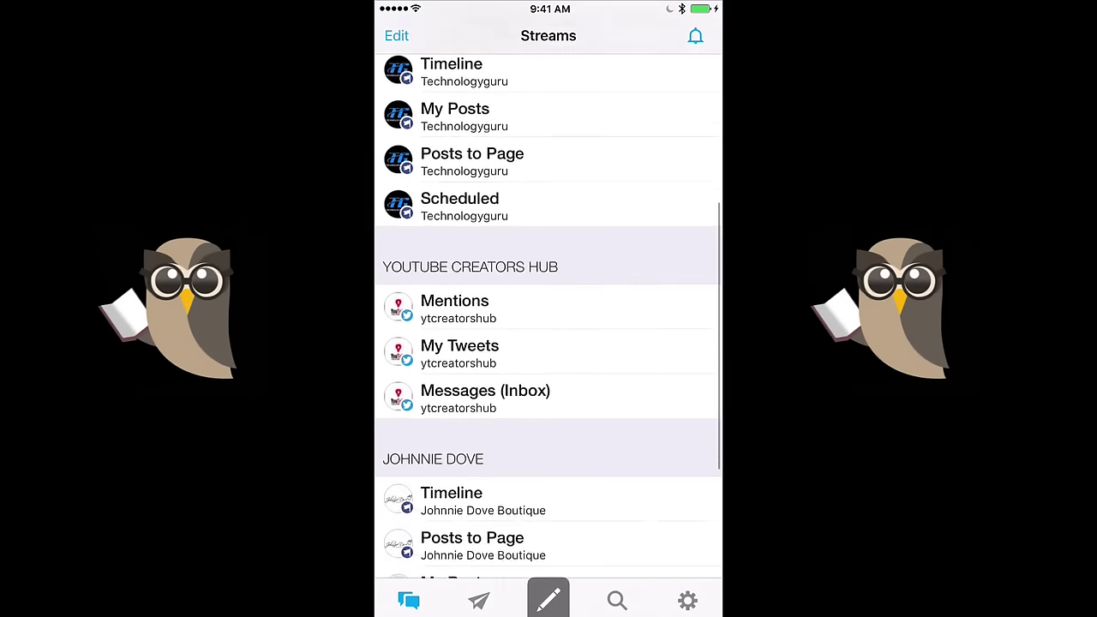
scroll(549, 316, "up", 3)
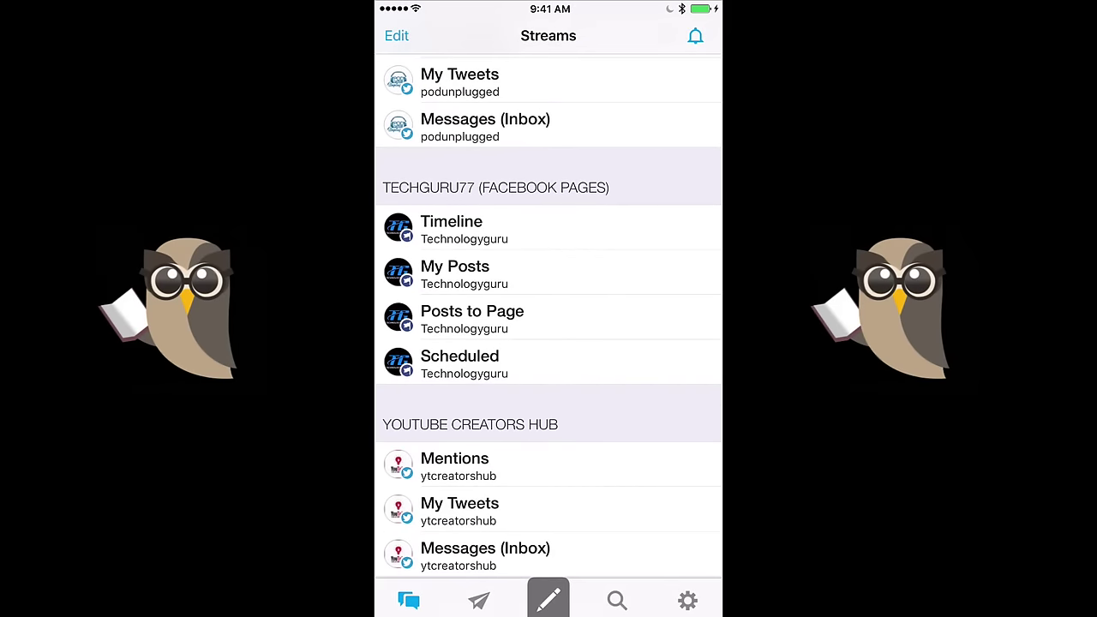
scroll(548, 316, "up", 5)
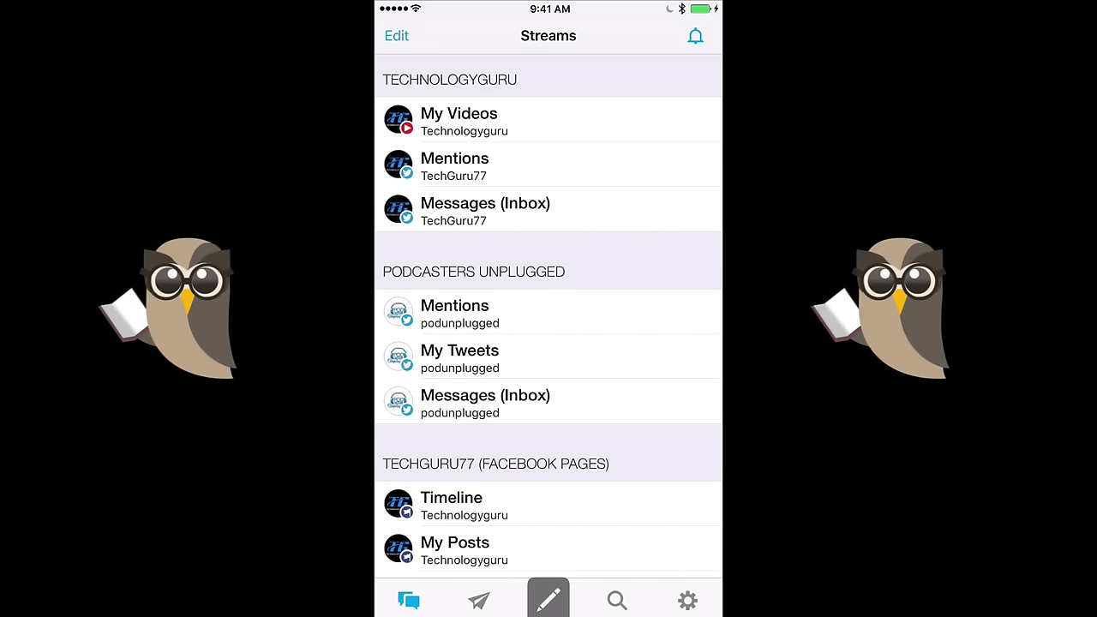
scroll(549, 317, "down", 4)
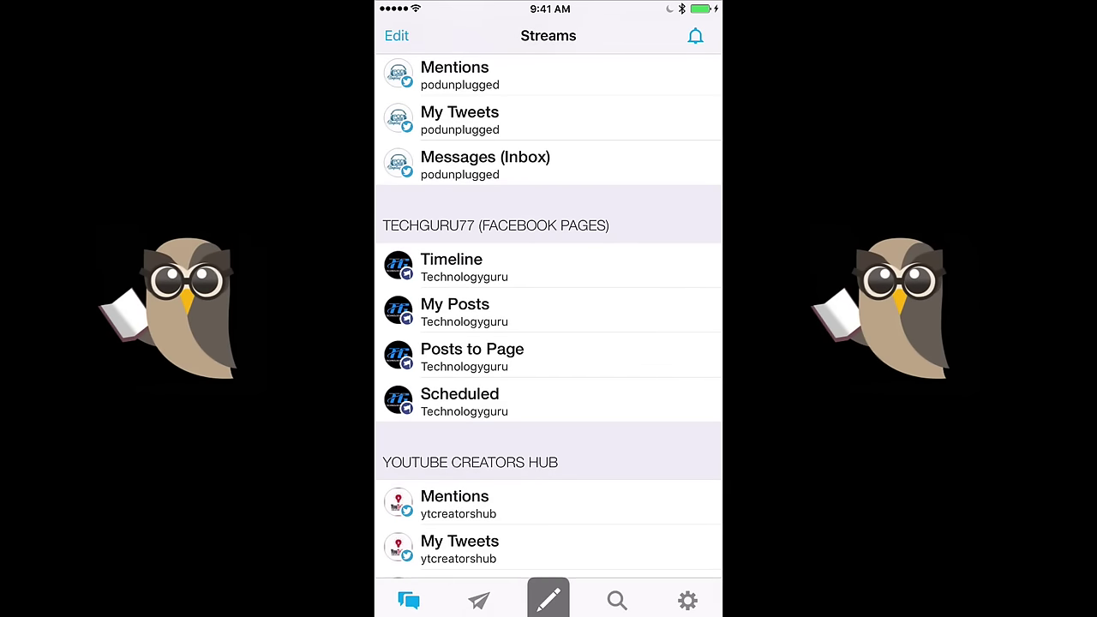
scroll(549, 316, "down", 3)
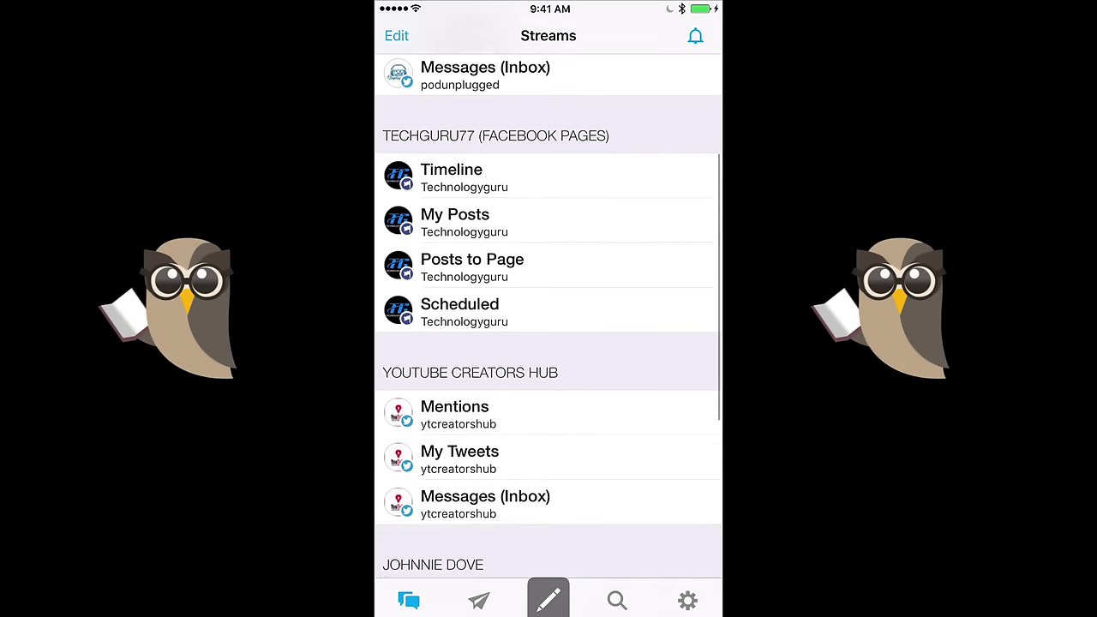
scroll(548, 316, "down", 2)
scroll(549, 316, "down", 2)
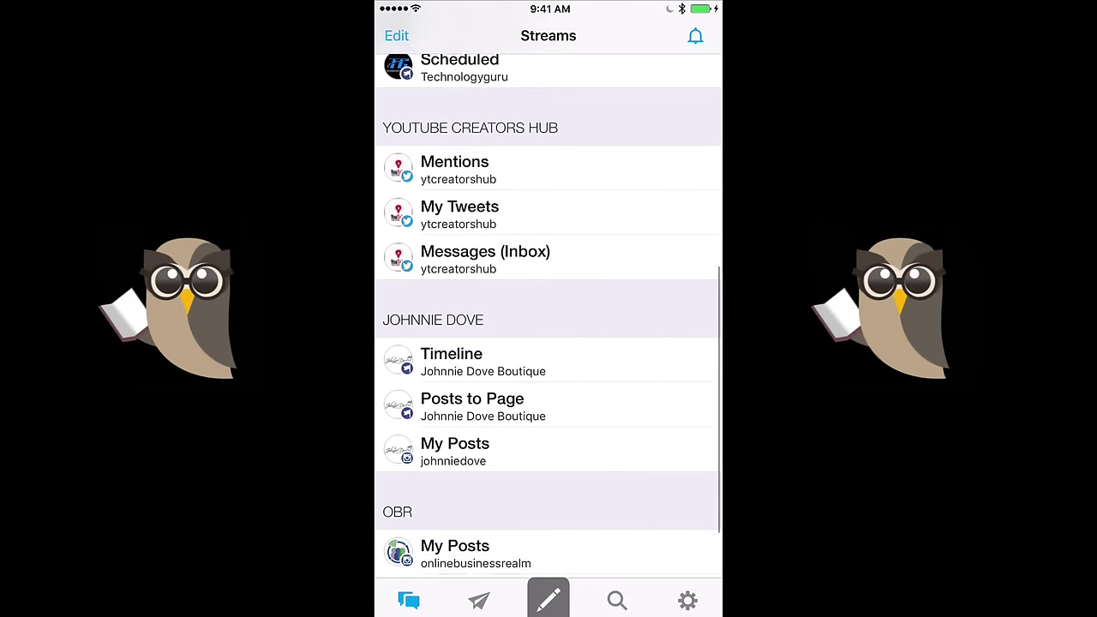
scroll(548, 317, "up", 15)
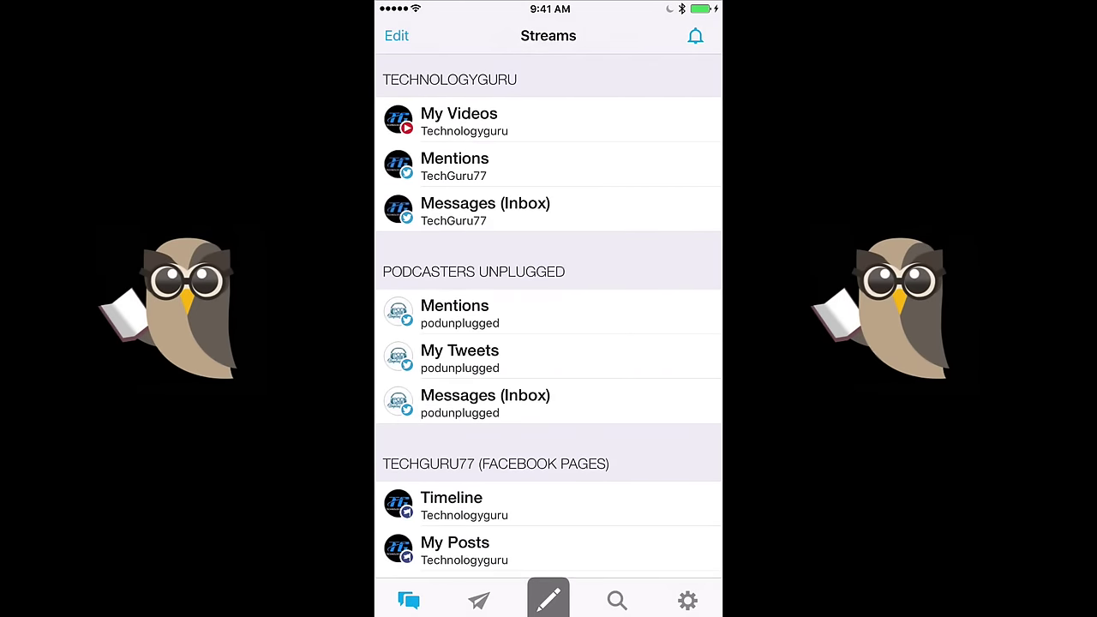
Step: Review the list of scheduled posts in the mobile app's Publisher
left_click(479, 600)
scroll(549, 343, "down", 6)
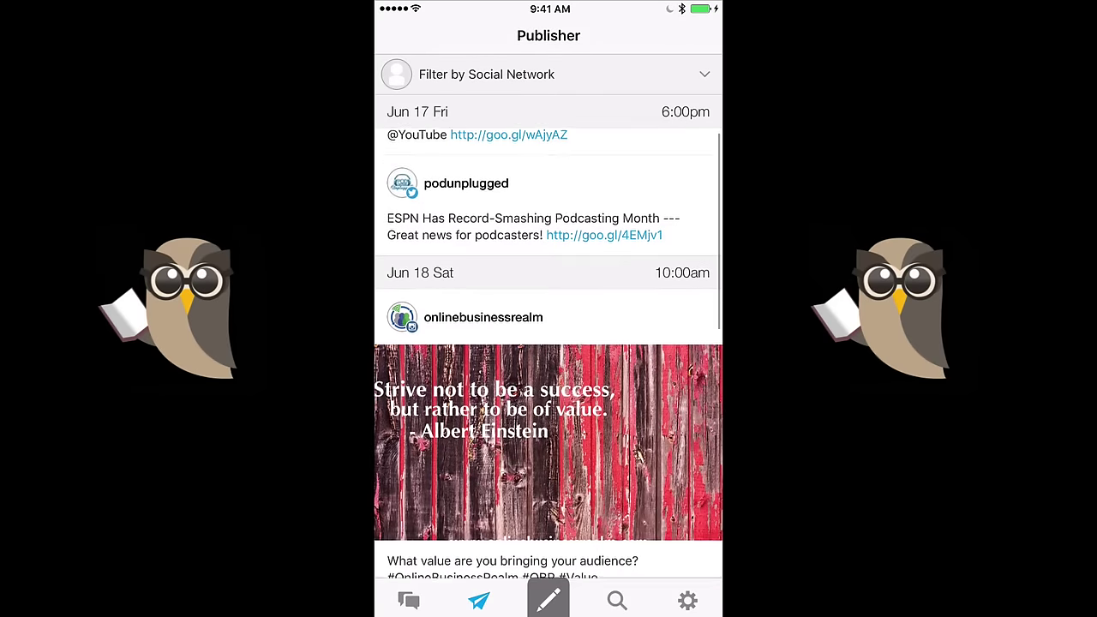
scroll(549, 343, "down", 3)
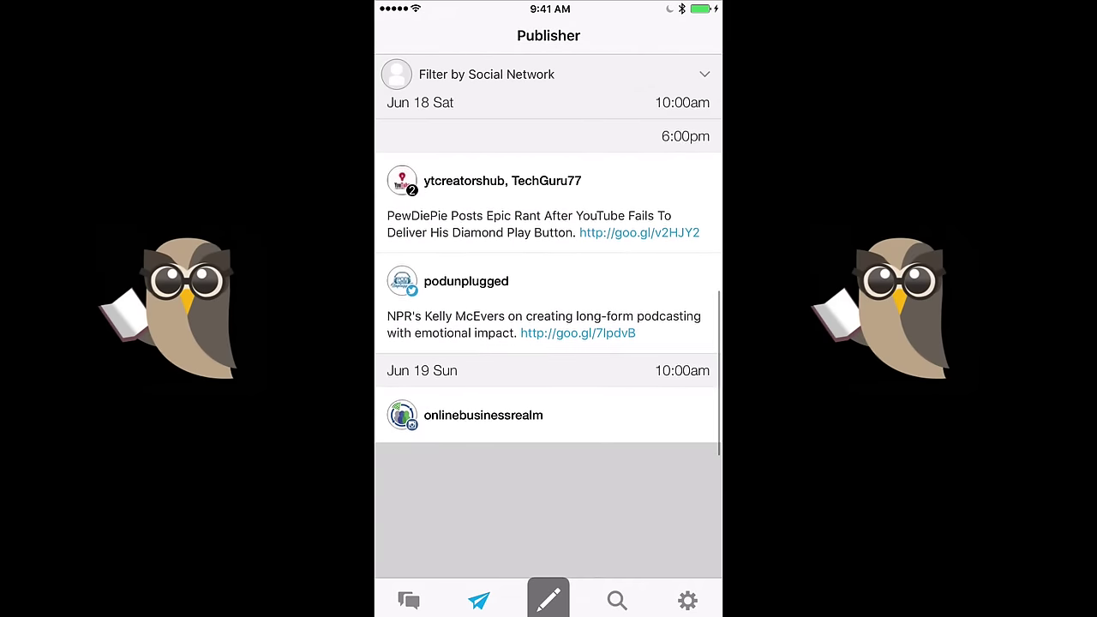
scroll(549, 343, "up", 5)
Step: Start a new post and select TechGuru77 and ytcreatorshub as the posting accounts
left_click(549, 600)
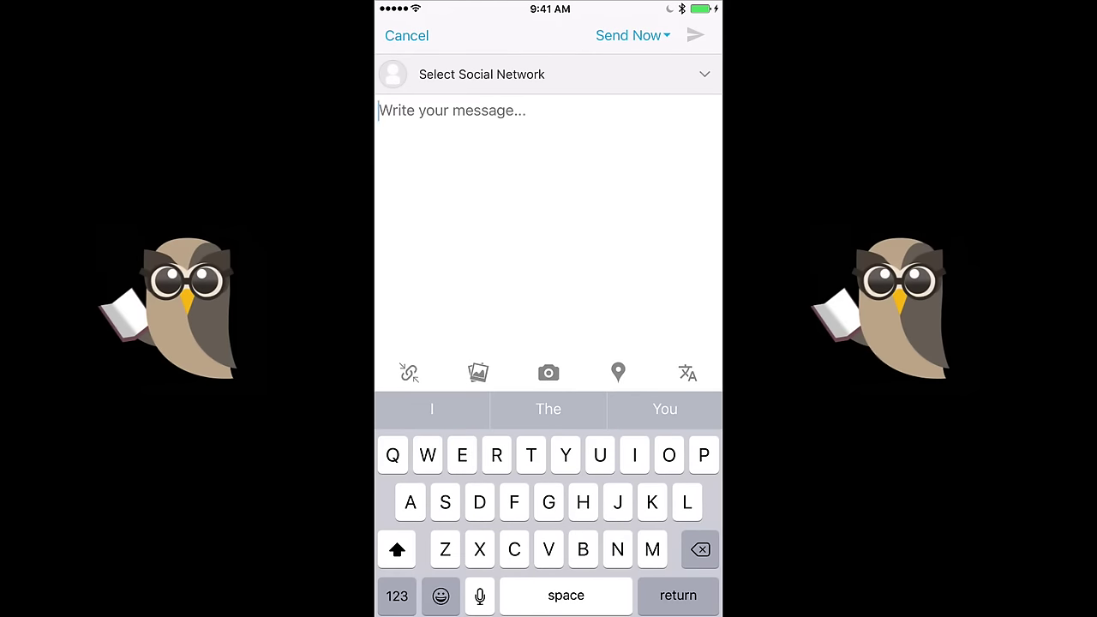
left_click(482, 74)
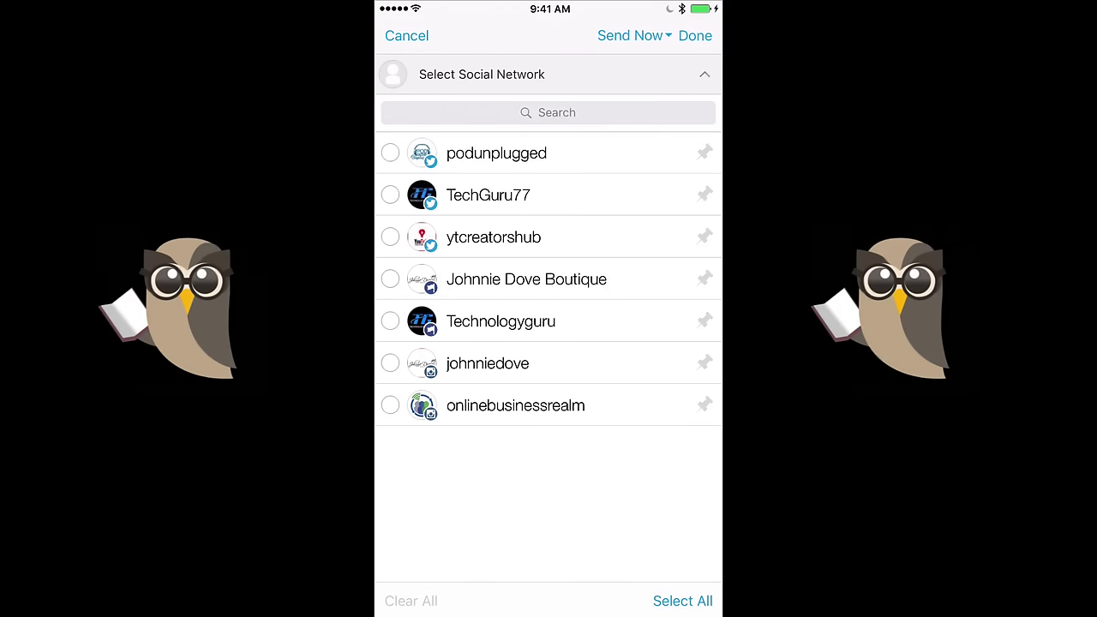
left_click(390, 195)
left_click(390, 237)
left_click(695, 35)
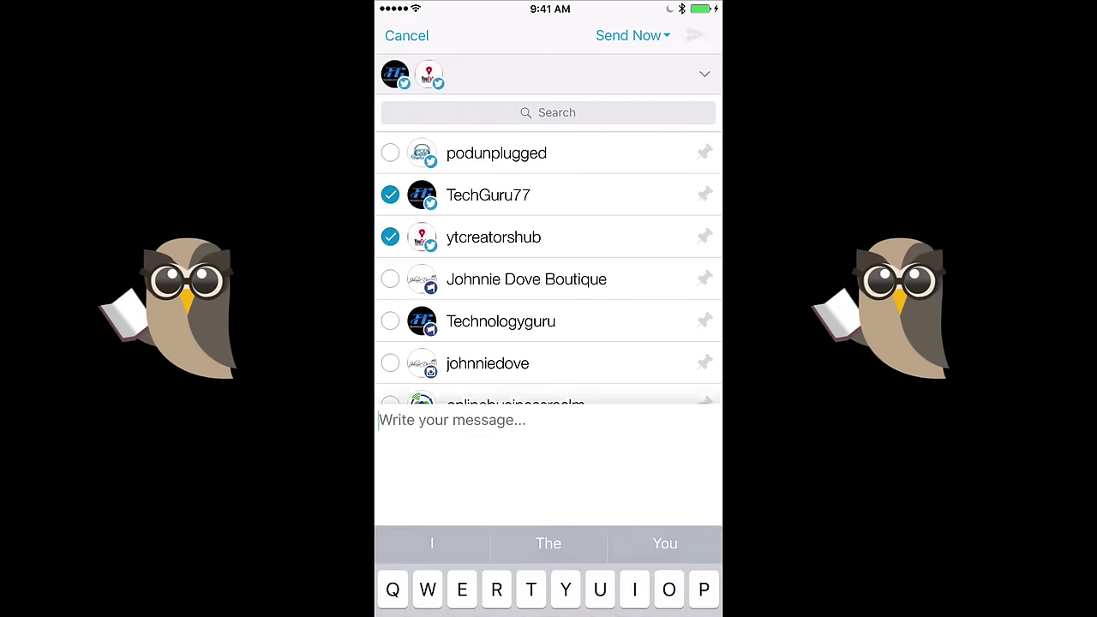
Step: Write 'Type the post here!!', send it, and return to Streams
left_click(386, 110)
type("Type the")
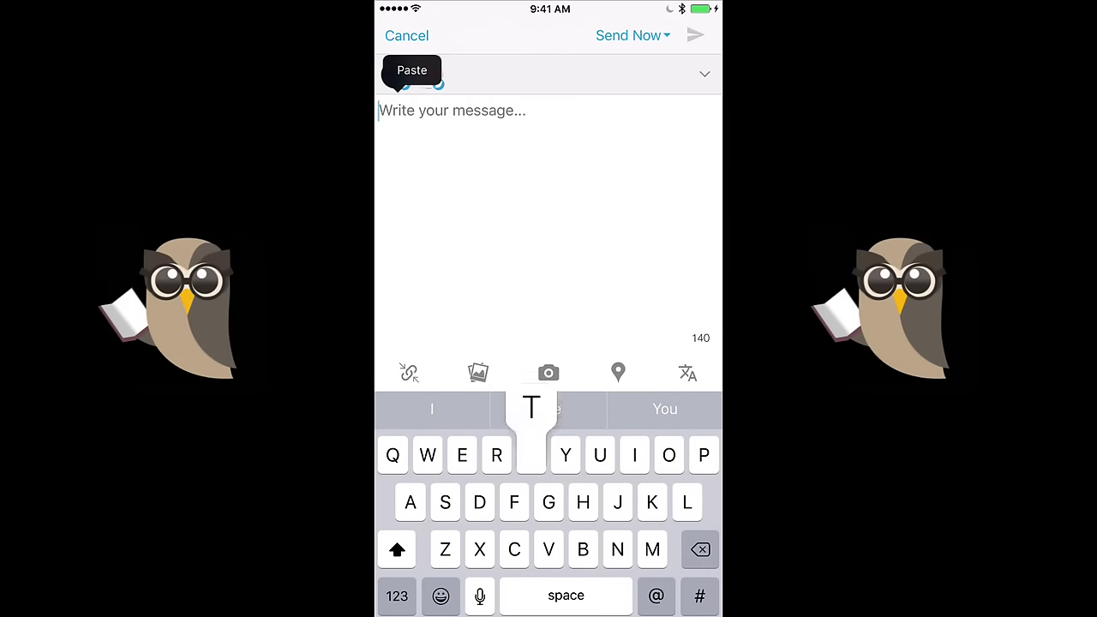
type(" post here")
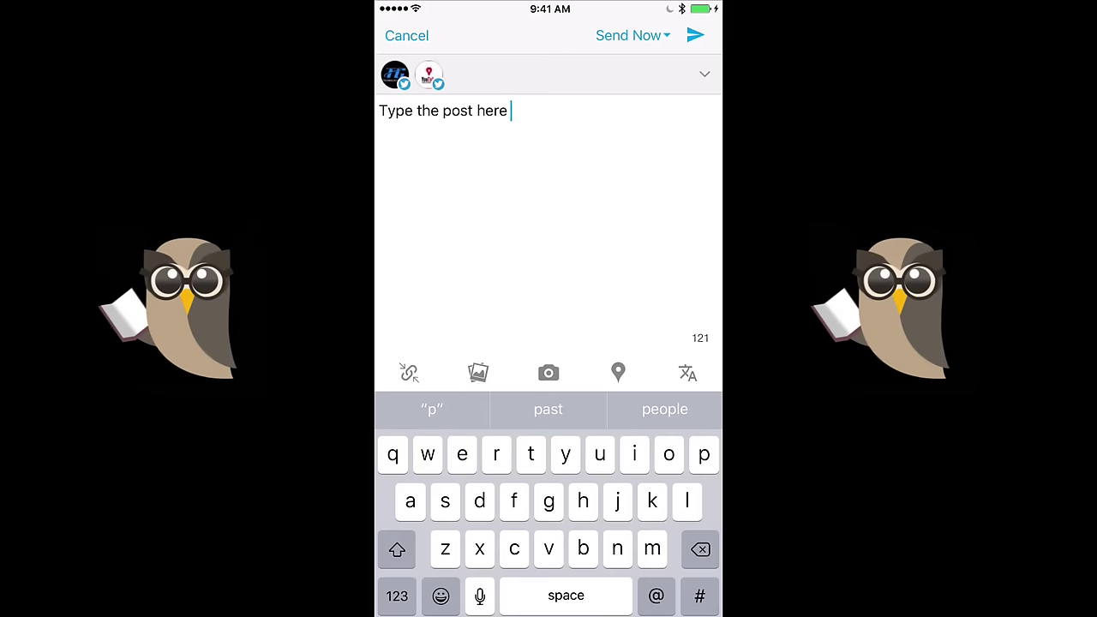
key("BackSpace")
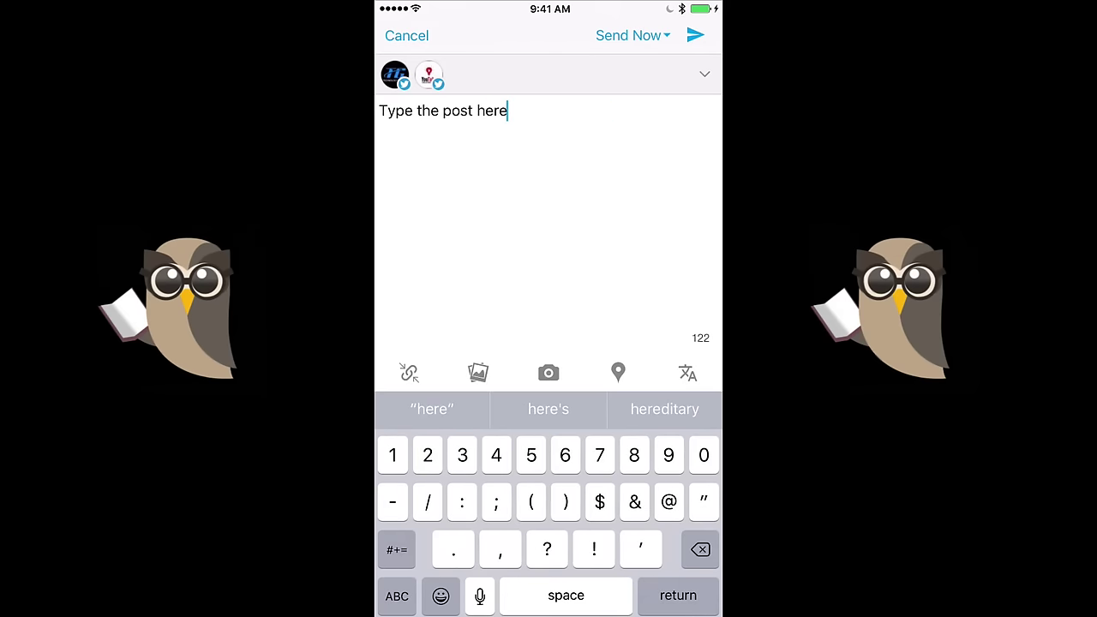
type("!!")
left_click(695, 36)
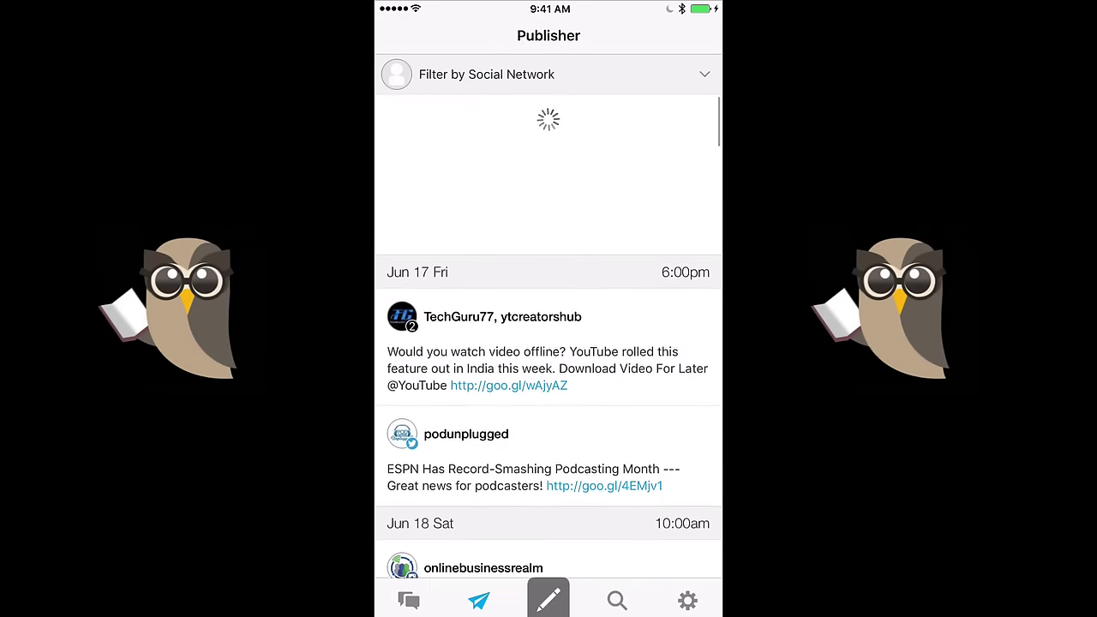
left_click(409, 600)
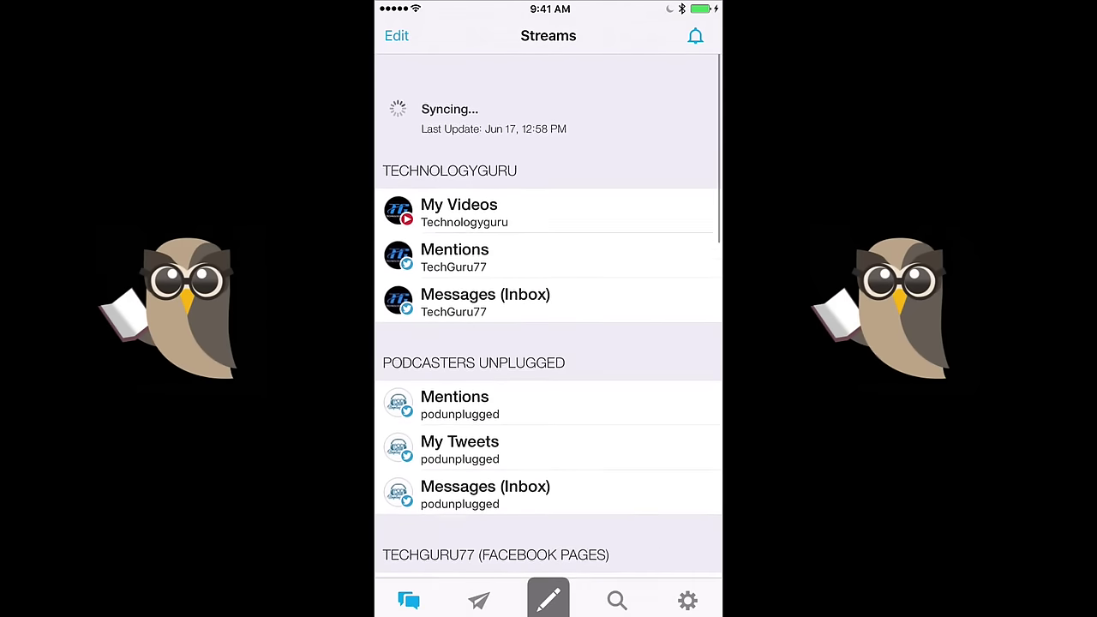